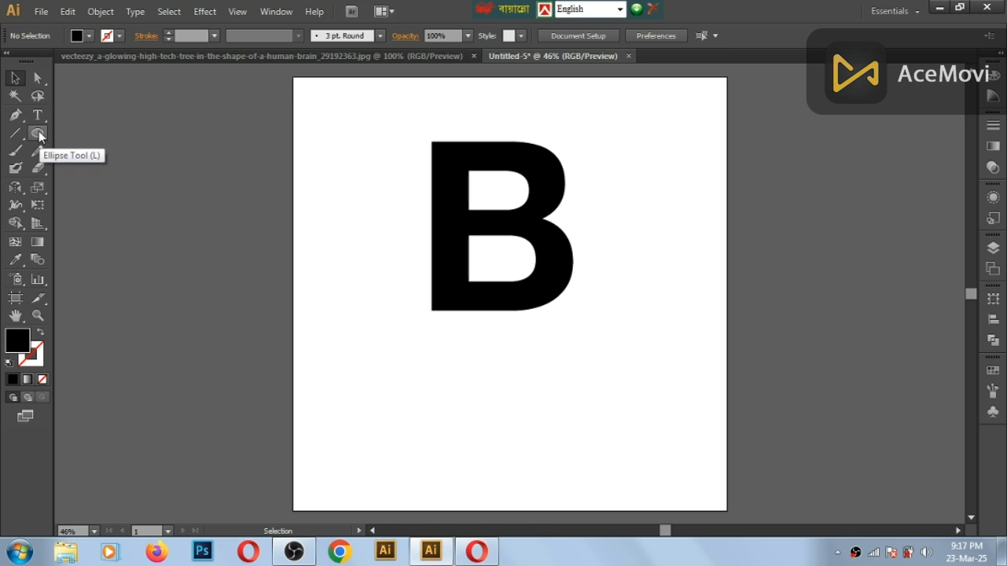
# Narrow the letter B by shifting its right-side anchor points, including the bowls, 50 px to the left.
pyautogui.moveTo(497, 118); pyautogui.dragTo(609, 361)
pyautogui.hotkey('shift', 'Left')
pyautogui.hotkey('shift', 'Left')
pyautogui.hotkey('shift', 'Left')
pyautogui.hotkey('shift', 'Left')
pyautogui.hotkey('shift', 'Left')
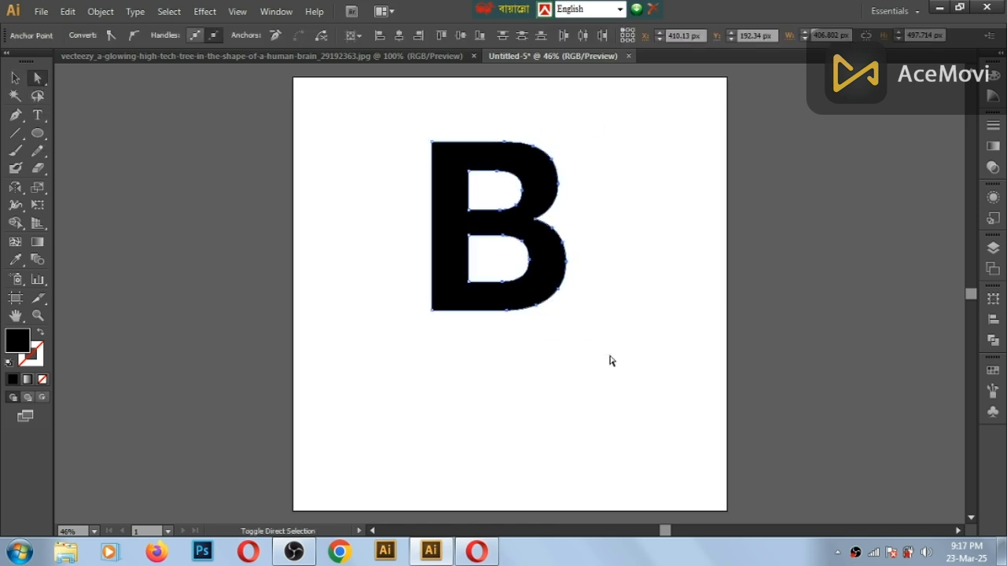
pyautogui.hotkey('shift', 'Left')
pyautogui.hotkey('shift', 'Right')
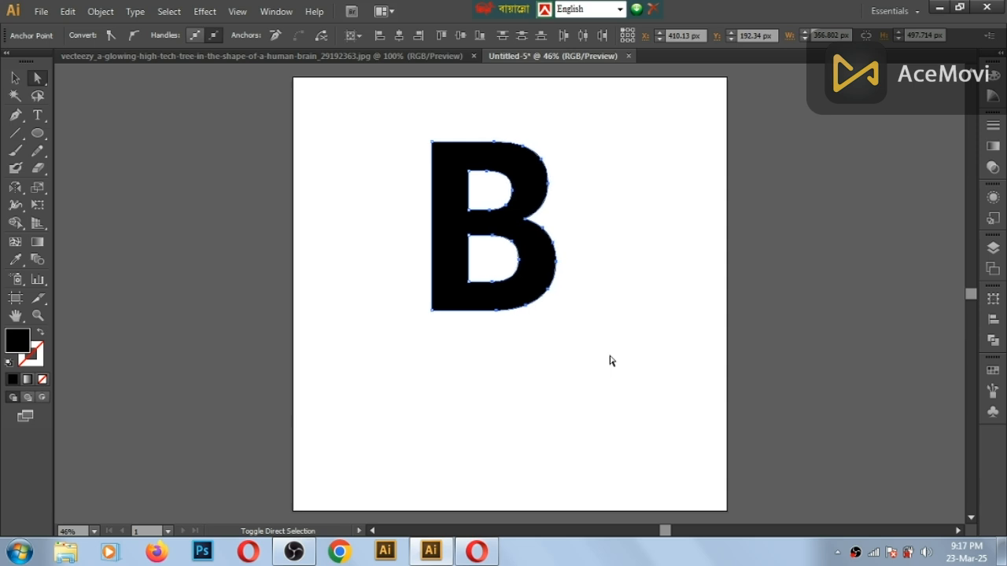
pyautogui.click(609, 361)
# Thicken the B's stem by moving its two outer left anchor points 150 px to the left.
pyautogui.moveTo(414, 98); pyautogui.dragTo(444, 337)
pyautogui.hotkey('shift', 'Left')
pyautogui.hotkey('shift', 'Left')
pyautogui.hotkey('shift', 'Left')
pyautogui.hotkey('shift', 'Left')
pyautogui.hotkey('shift', 'Left')
pyautogui.hotkey('shift', 'Left')
pyautogui.hotkey('shift', 'Left')
pyautogui.hotkey('shift', 'Left')
pyautogui.hotkey('shift', 'Left')
pyautogui.hotkey('shift', 'Left')
pyautogui.hotkey('shift', 'Left')
pyautogui.hotkey('shift', 'Left')
pyautogui.hotkey('shift', 'Left')
pyautogui.hotkey('shift', 'Left')
pyautogui.hotkey('shift', 'Left')
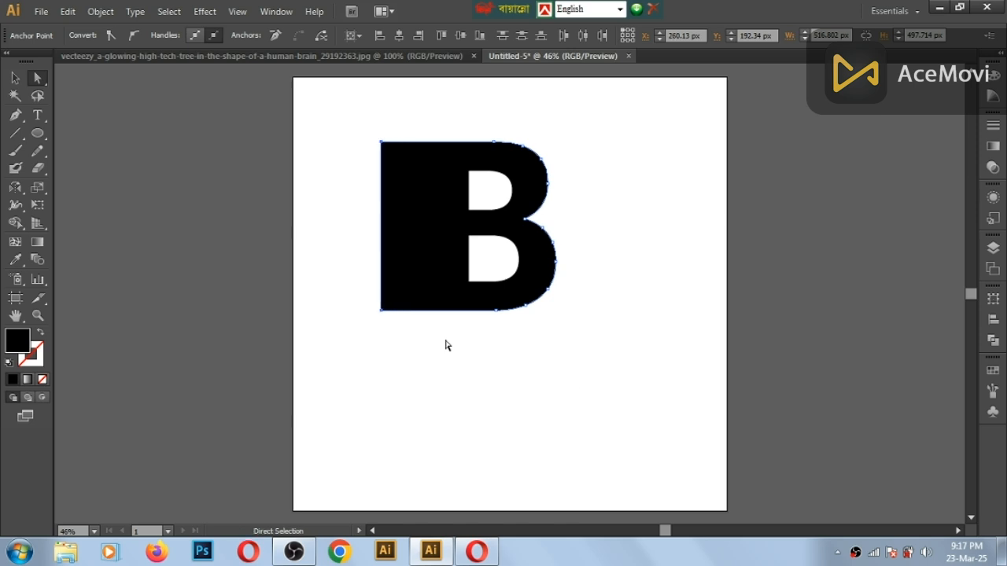
pyautogui.click(445, 346)
# Widen the B slightly by shifting its bowl anchor points 10 px to the right.
pyautogui.moveTo(497, 105); pyautogui.dragTo(592, 349)
pyautogui.click(614, 375)
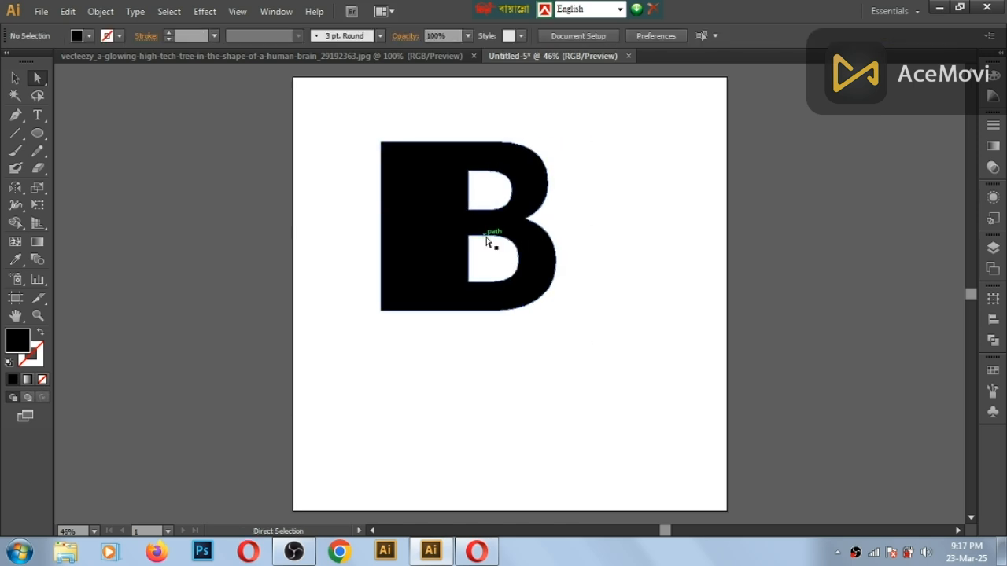
pyautogui.moveTo(475, 119); pyautogui.dragTo(578, 363)
pyautogui.hotkey('shift', 'Right')
pyautogui.hotkey('shift', 'Right')
pyautogui.hotkey('shift', 'Left')
pyautogui.click(594, 364)
# Fill the whole letter B with the linear white-to-black gradient swatch.
pyautogui.click(15, 78)
pyautogui.click(458, 250)
pyautogui.click(28, 380)
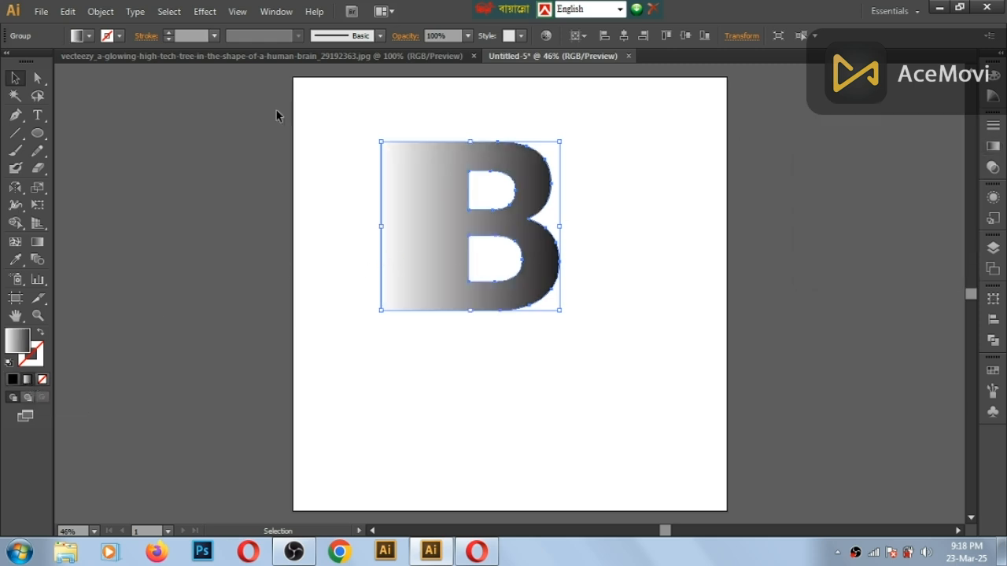
pyautogui.click(89, 36)
pyautogui.click(10, 93)
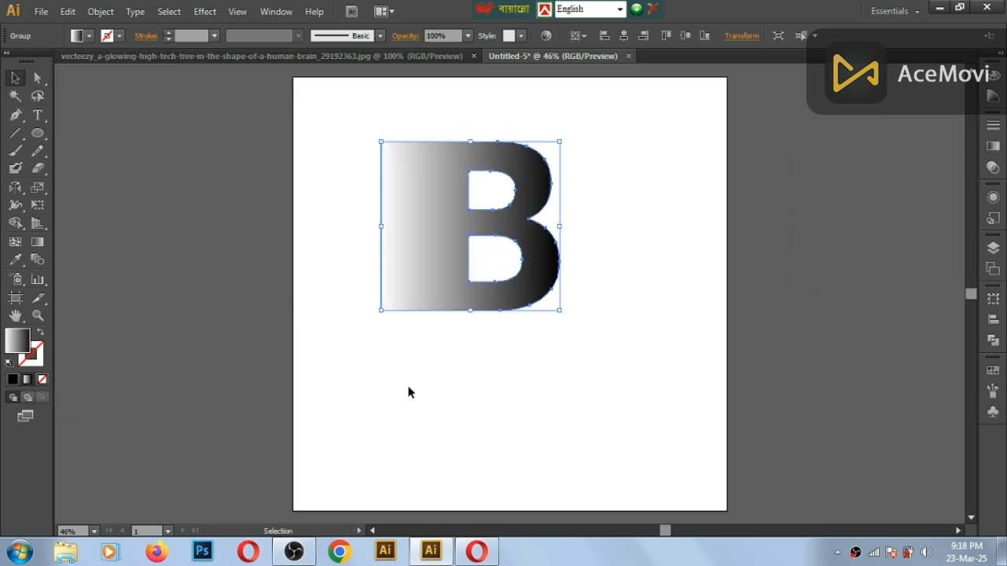
# Apply a Mezzotint pixelate effect with the Long Lines type to the B.
pyautogui.click(204, 11)
pyautogui.moveTo(326, 297)
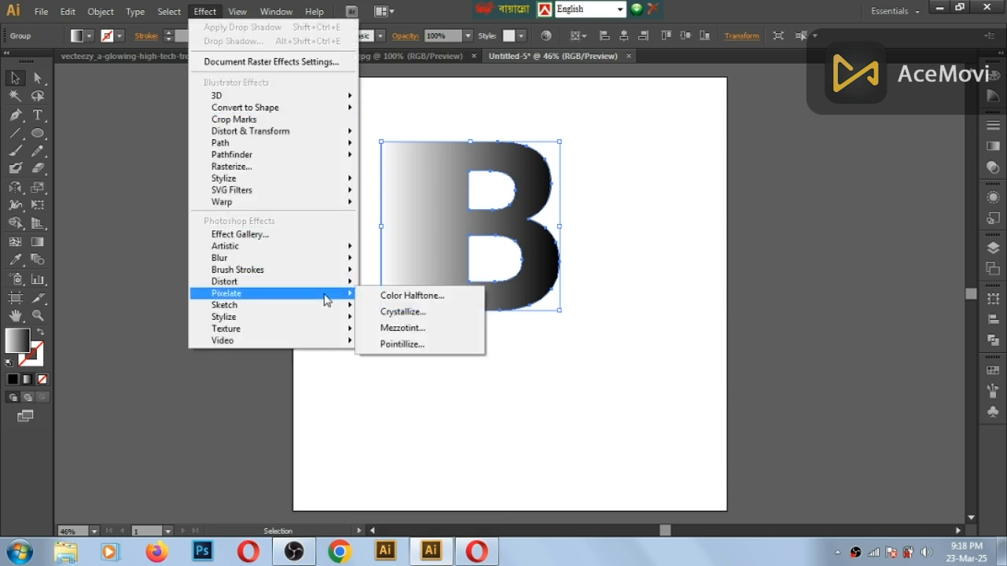
pyautogui.click(391, 329)
pyautogui.click(428, 335)
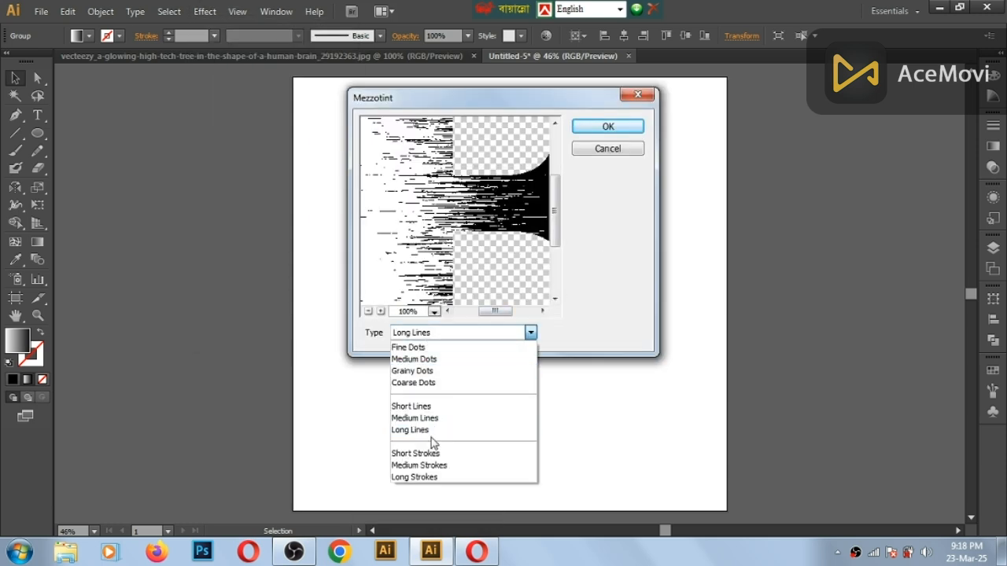
pyautogui.click(432, 430)
pyautogui.click(367, 310)
pyautogui.click(367, 311)
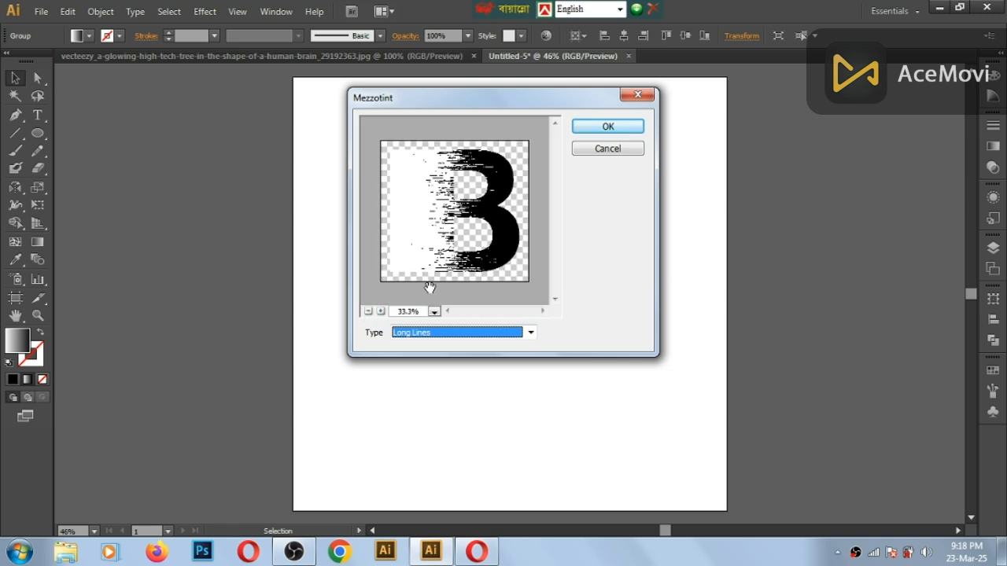
pyautogui.click(621, 126)
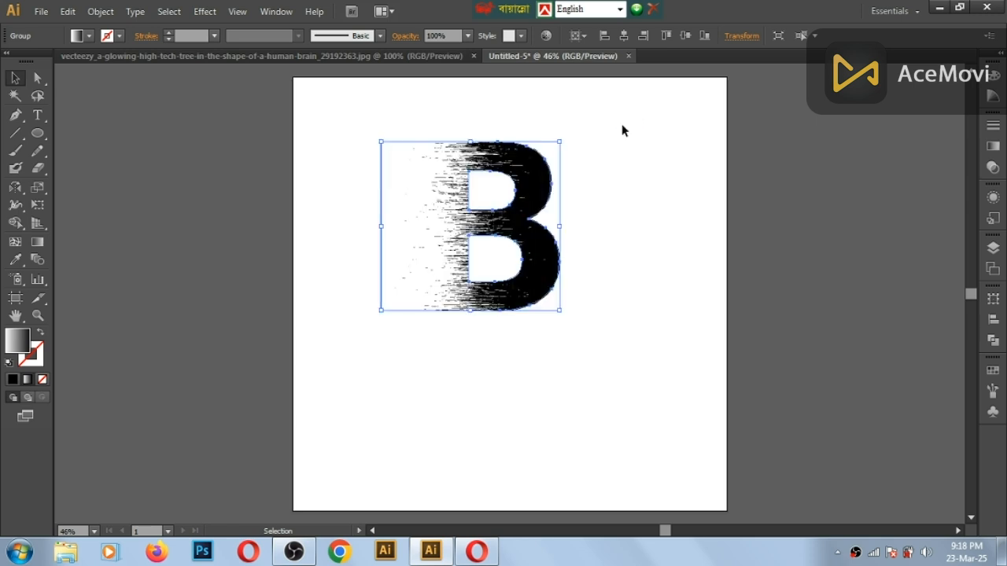
# Redraw the B's gradient almost horizontally from its left edge to the stem's right side, limiting the streaks to the stem.
pyautogui.press('g')
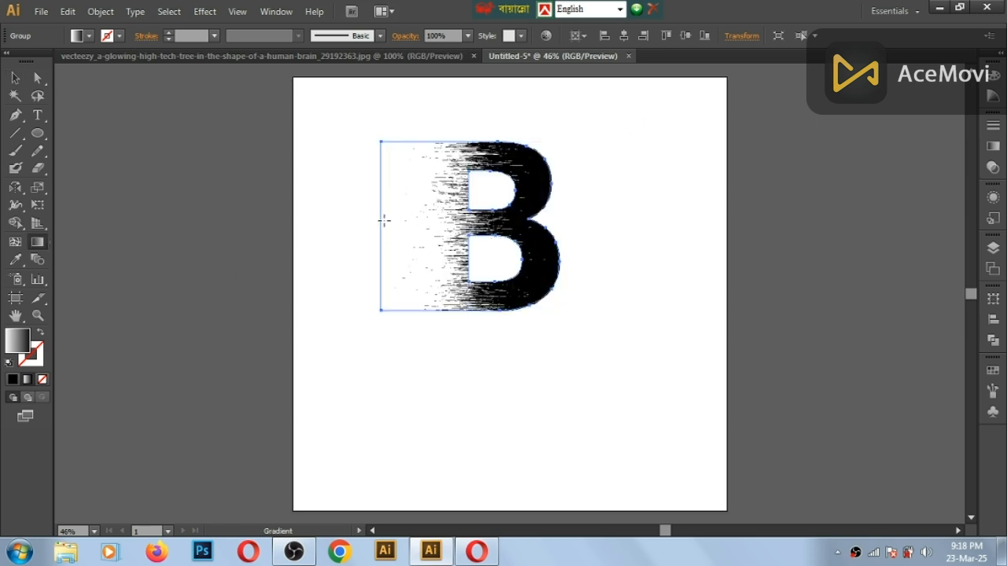
pyautogui.moveTo(400, 227); pyautogui.dragTo(549, 226)
pyautogui.moveTo(379, 228); pyautogui.dragTo(464, 227)
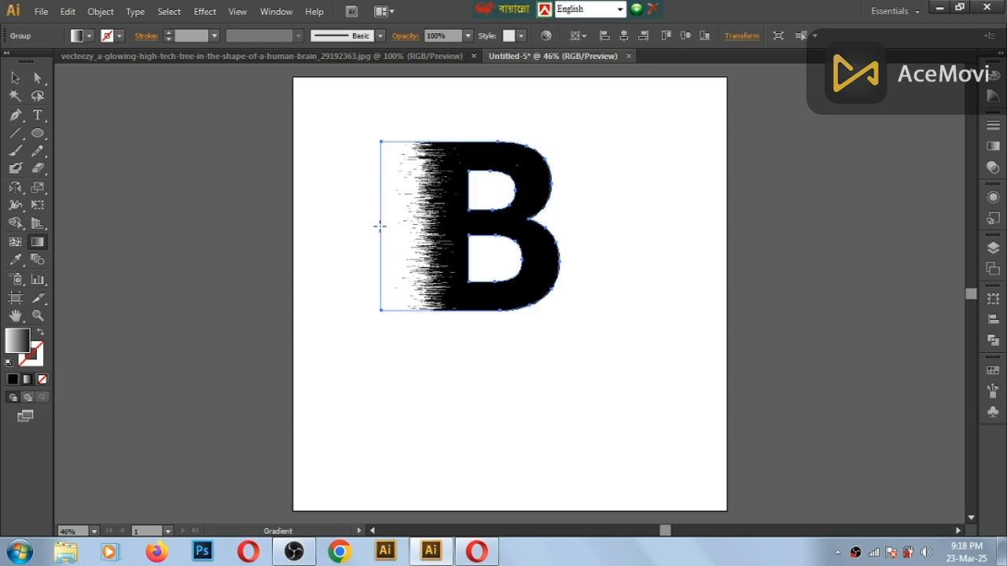
pyautogui.click(993, 148)
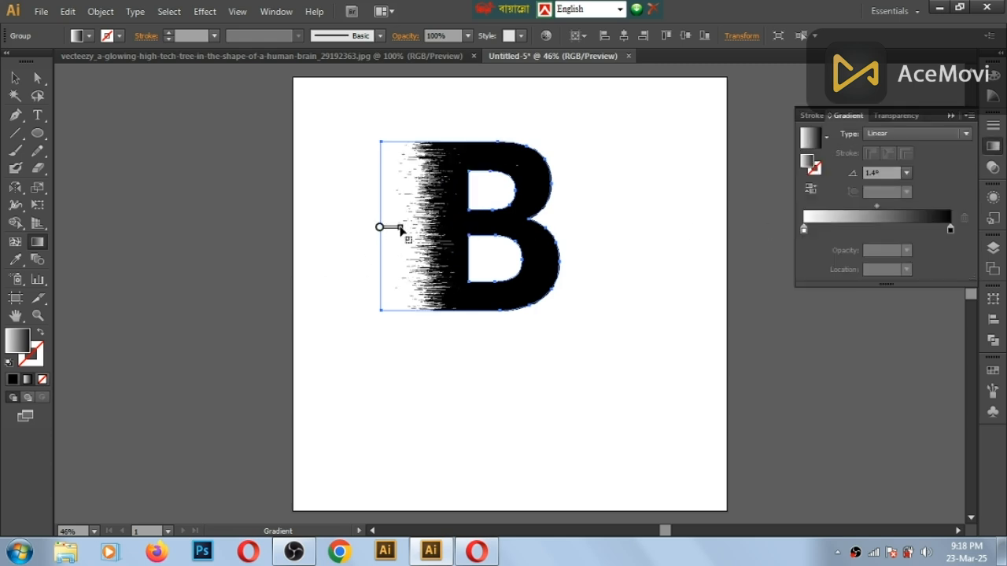
pyautogui.moveTo(401, 228); pyautogui.dragTo(400, 228)
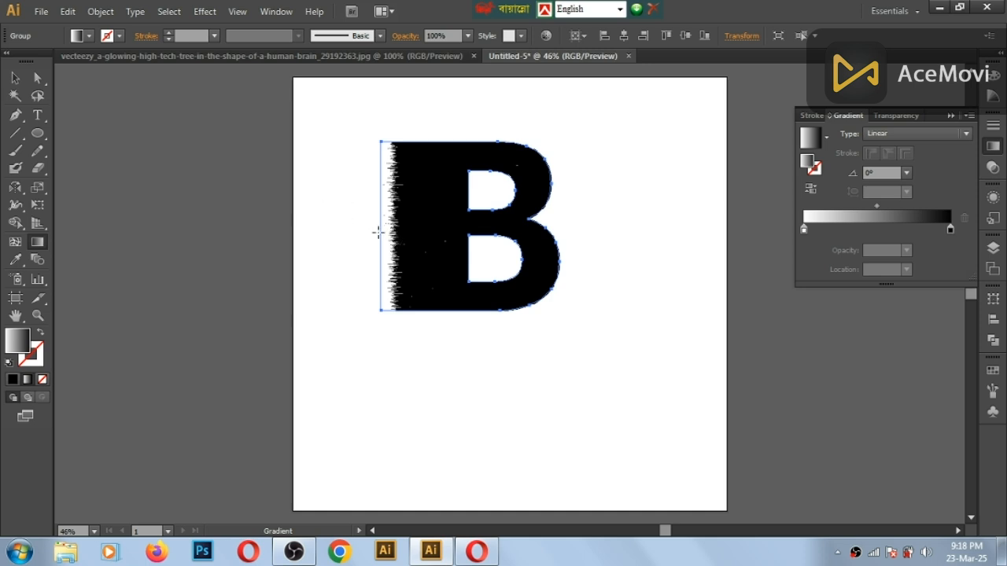
pyautogui.moveTo(473, 232); pyautogui.dragTo(473, 230)
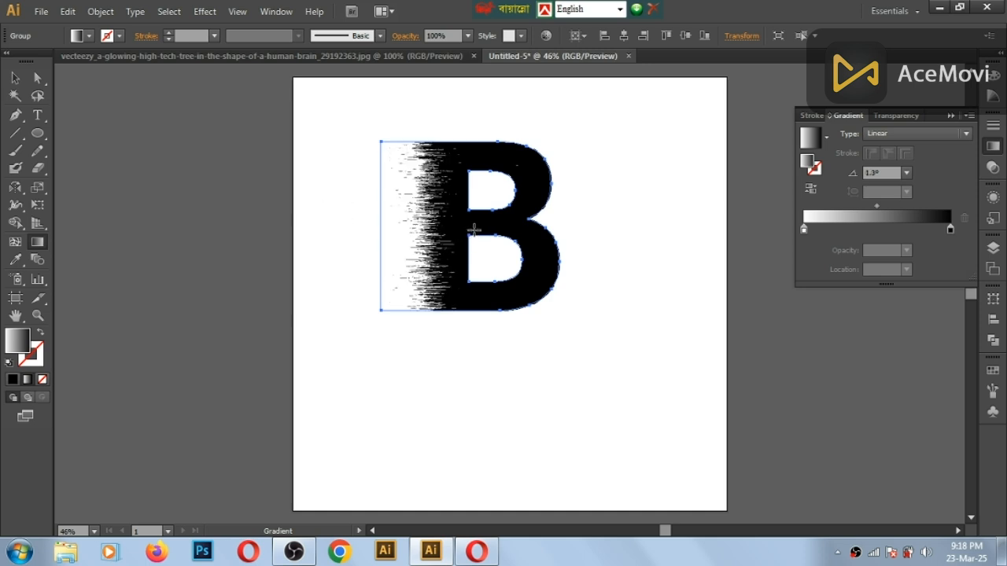
pyautogui.click(950, 117)
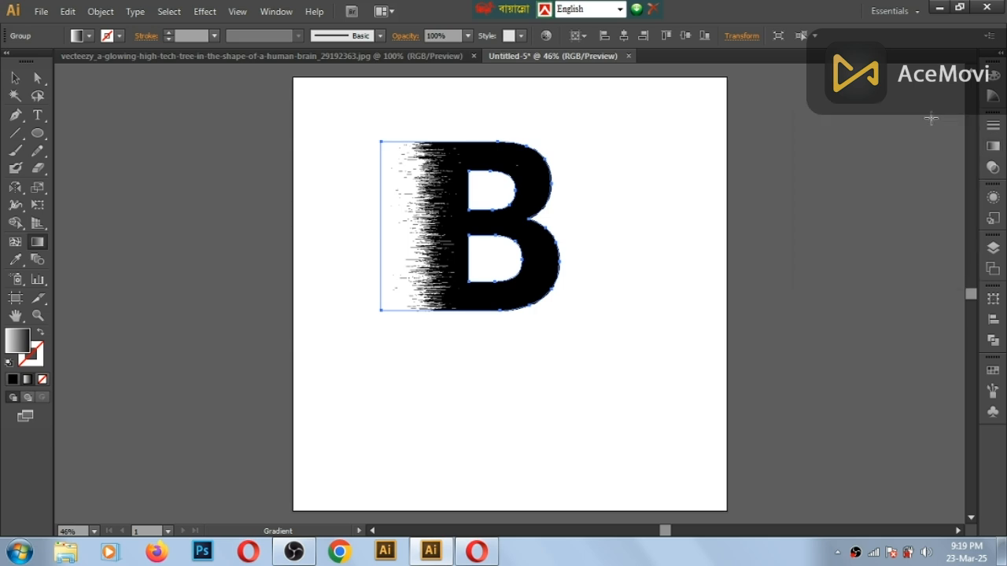
# Expand the appearance of the streaked B into an embedded image.
pyautogui.click(99, 11)
pyautogui.click(129, 188)
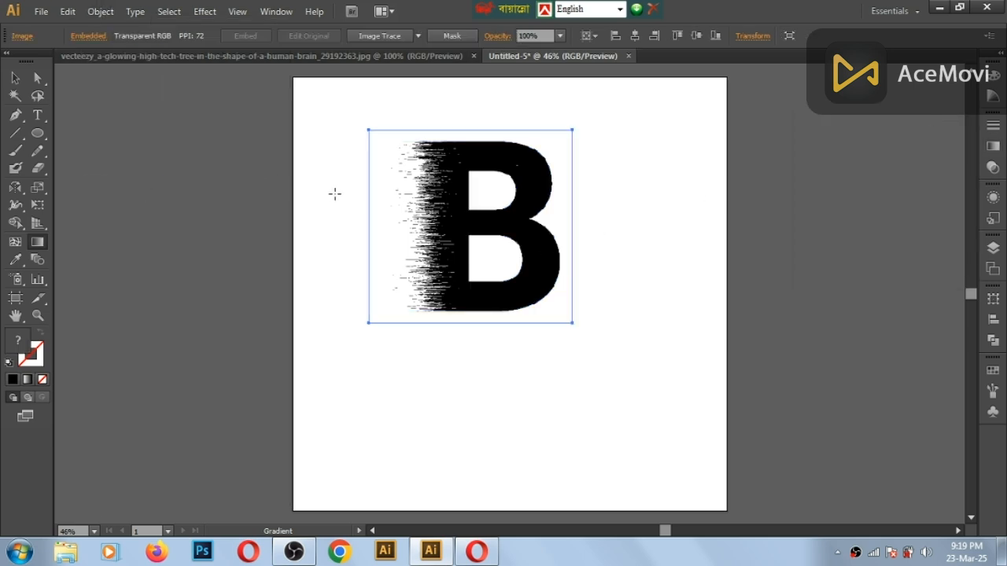
# Bring the glowing book-and-tree picture from its own document into the Untitled-5 document.
pyautogui.click(139, 55)
pyautogui.click(16, 79)
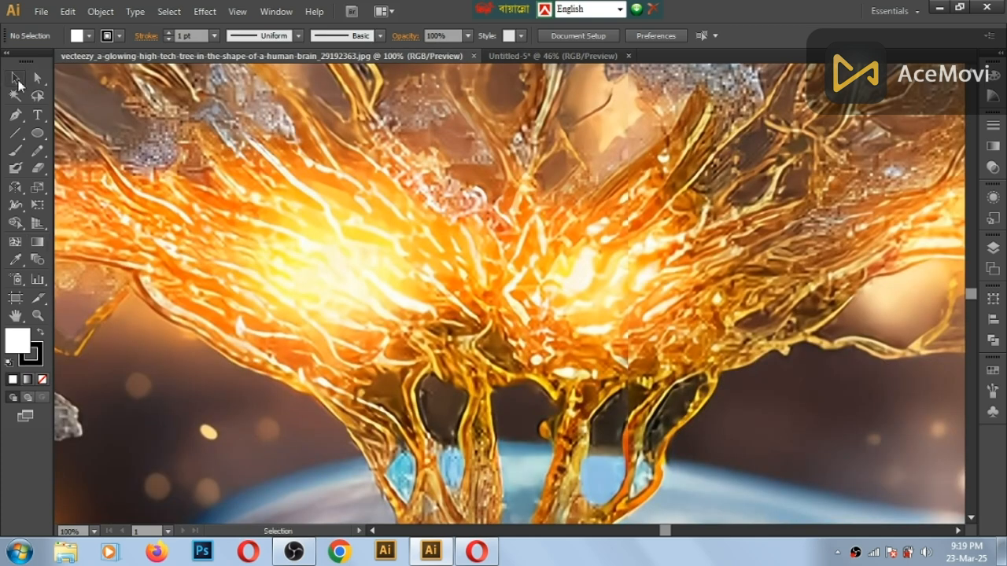
pyautogui.scroll(-5, 406, 200)
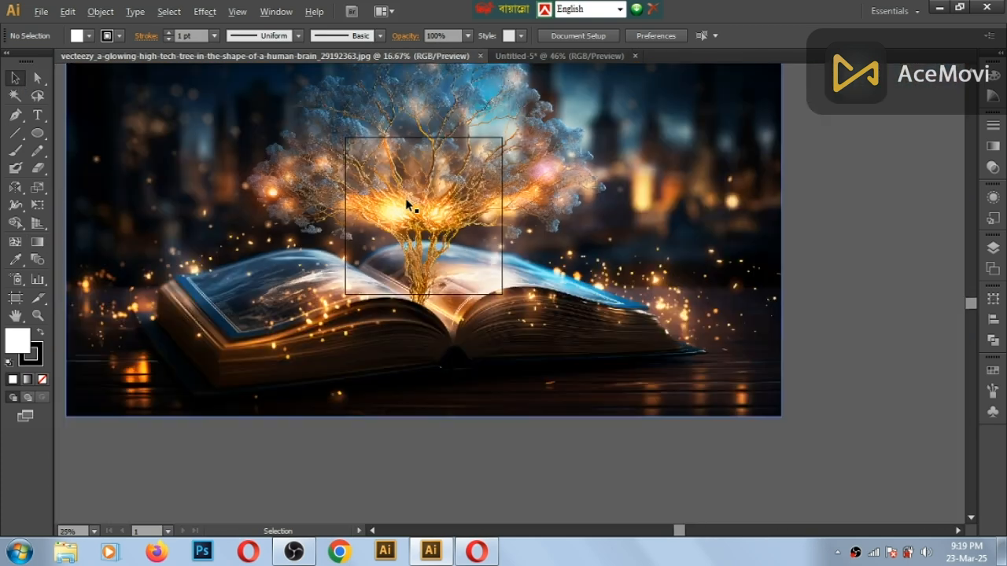
pyautogui.scroll(3, 423, 187)
pyautogui.scroll(-3, 430, 225)
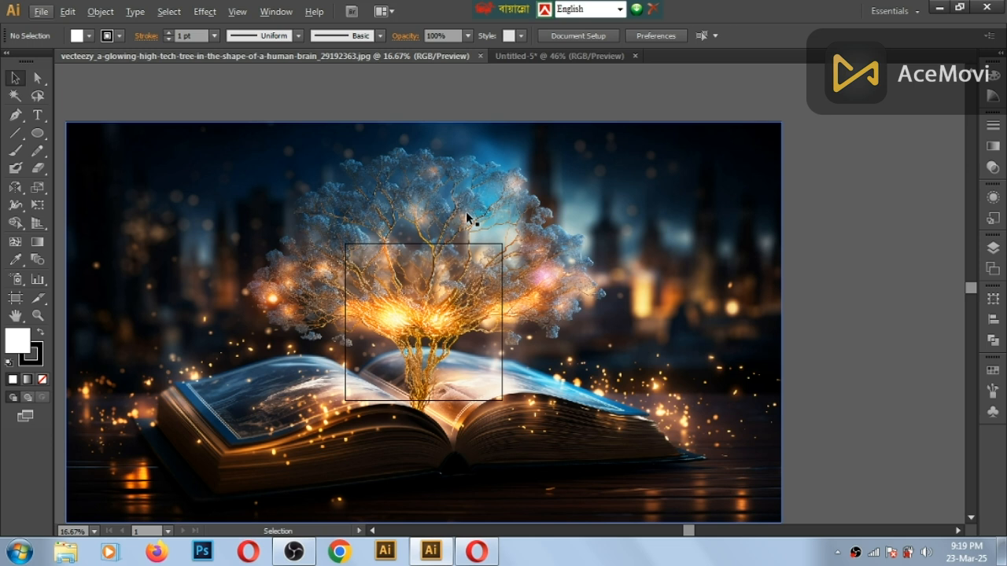
pyautogui.click(40, 11)
pyautogui.click(366, 186)
pyautogui.moveTo(364, 234); pyautogui.dragTo(533, 57)
pyautogui.moveTo(501, 254); pyautogui.dragTo(497, 252)
# Scale the book-and-tree picture down to roughly cover the letter B and send it to the back.
pyautogui.scroll(-5, 497, 253)
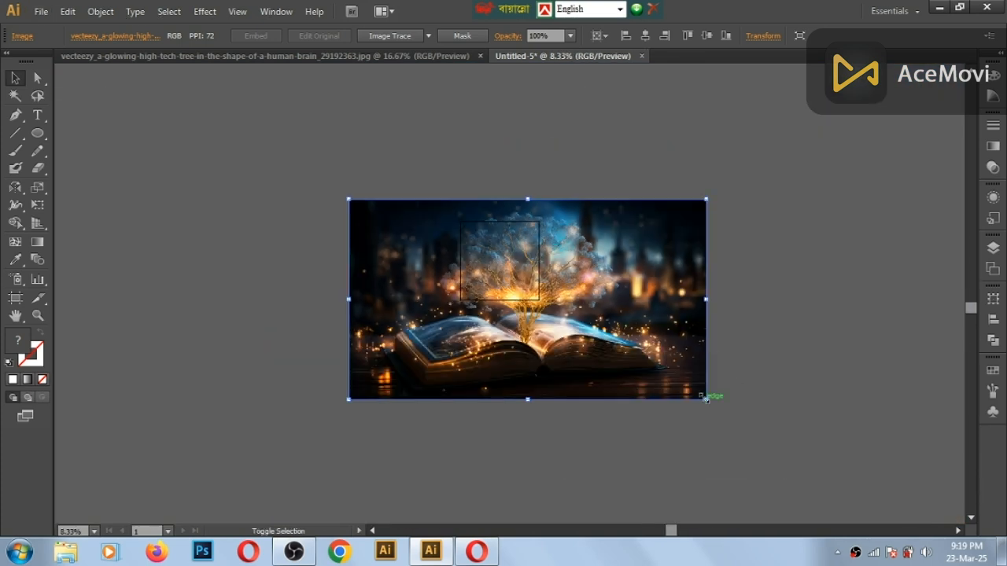
pyautogui.moveTo(706, 399); pyautogui.dragTo(511, 255)
pyautogui.scroll(5, 512, 255)
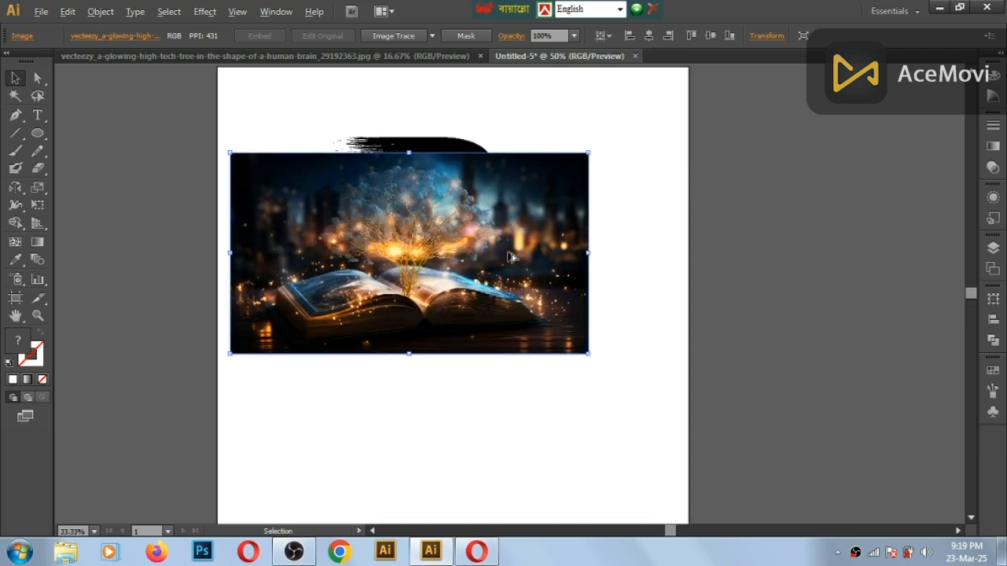
pyautogui.rightClick(512, 256)
pyautogui.moveTo(550, 338)
pyautogui.click(688, 368)
# Position the B over the middle of the picture, nudging it slightly left and up so it fits inside.
pyautogui.keyDown('shift'); pyautogui.click(488, 266); pyautogui.keyUp('shift')
pyautogui.moveTo(484, 260); pyautogui.dragTo(484, 281)
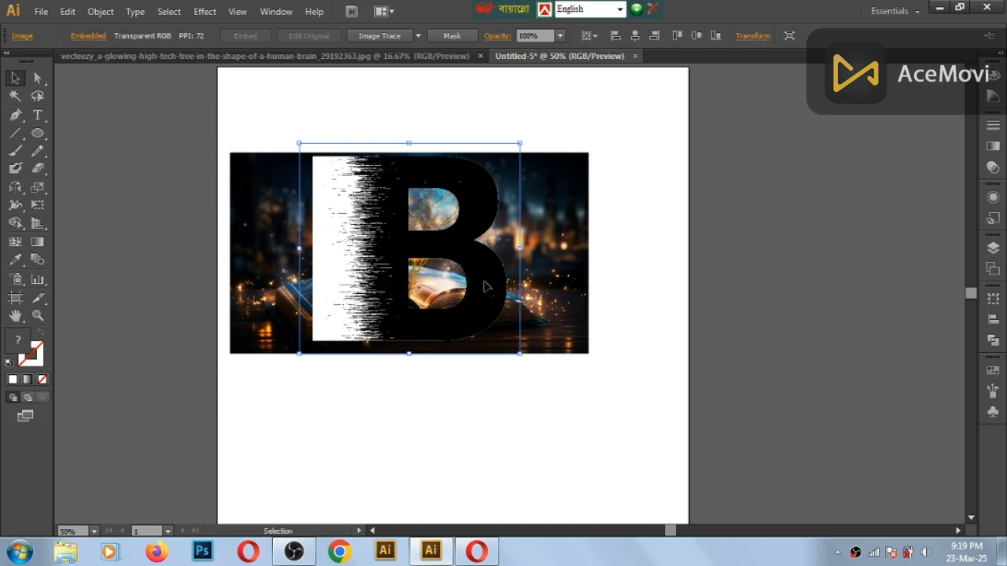
pyautogui.press('Left')
pyautogui.press('Left')
pyautogui.press('Left')
pyautogui.press('Left')
pyautogui.press('Left')
pyautogui.press('Left')
pyautogui.press('Left')
pyautogui.press('Left')
pyautogui.press('Left')
pyautogui.press('Left')
pyautogui.press('Left')
pyautogui.press('Left')
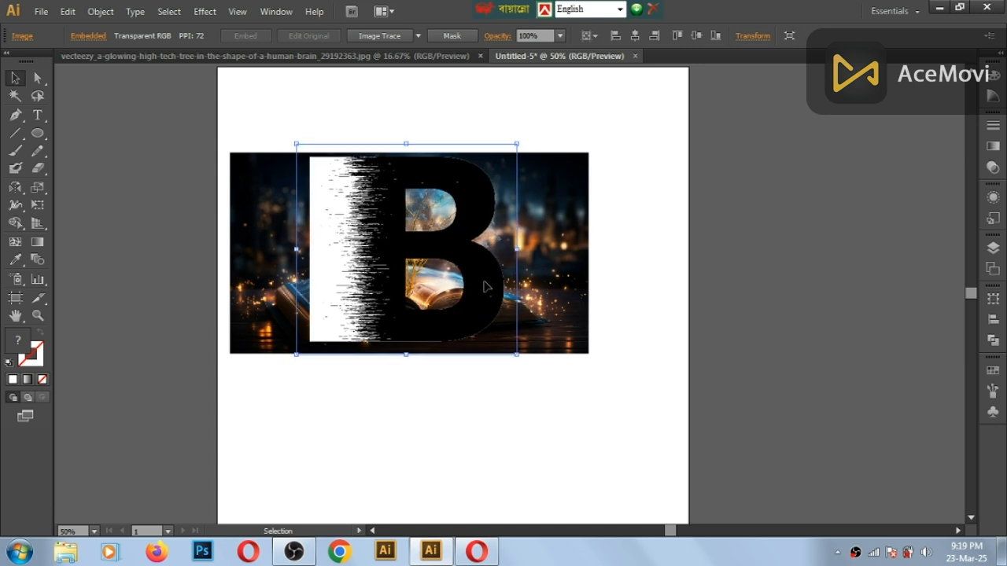
pyautogui.press('Left')
pyautogui.press('Left')
pyautogui.press('Left')
pyautogui.press('Left')
pyautogui.press('Left')
pyautogui.press('Left')
pyautogui.press('Up')
pyautogui.press('Up')
pyautogui.press('Up')
pyautogui.press('Up')
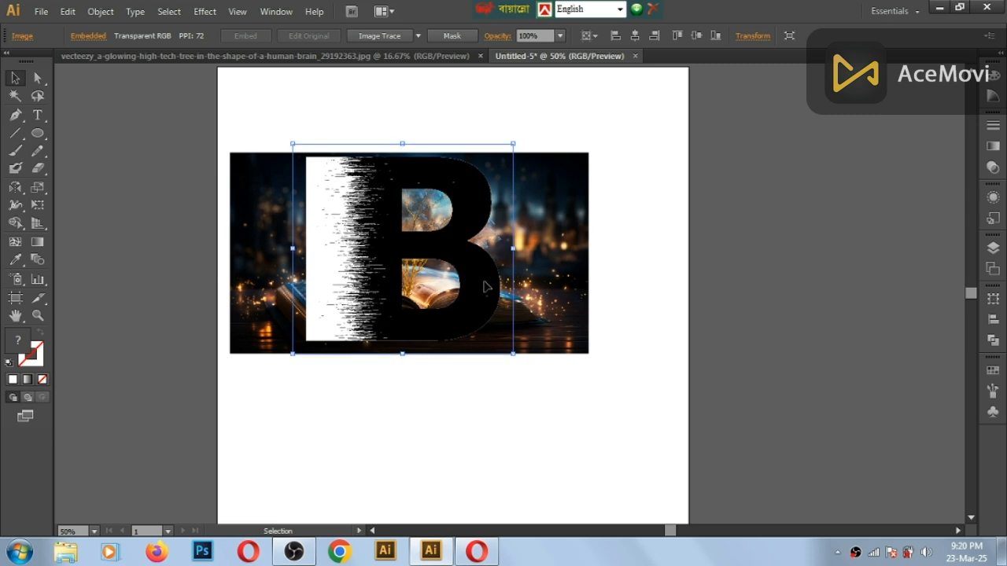
# Make an opacity mask from the B and the picture with Clip and Invert Mask enabled, then deselect the artwork.
pyautogui.moveTo(425, 102); pyautogui.dragTo(416, 167)
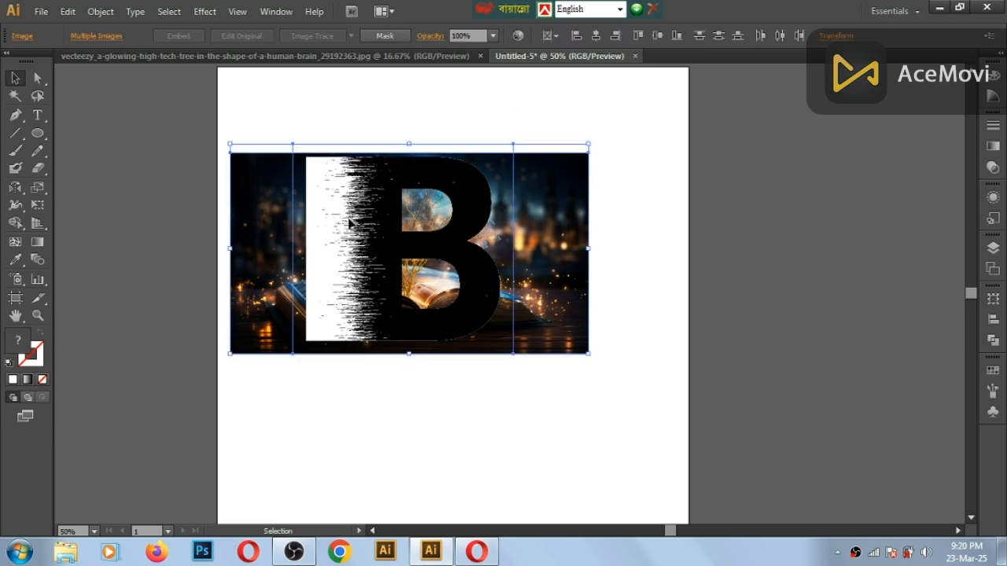
pyautogui.click(275, 11)
pyautogui.click(347, 178)
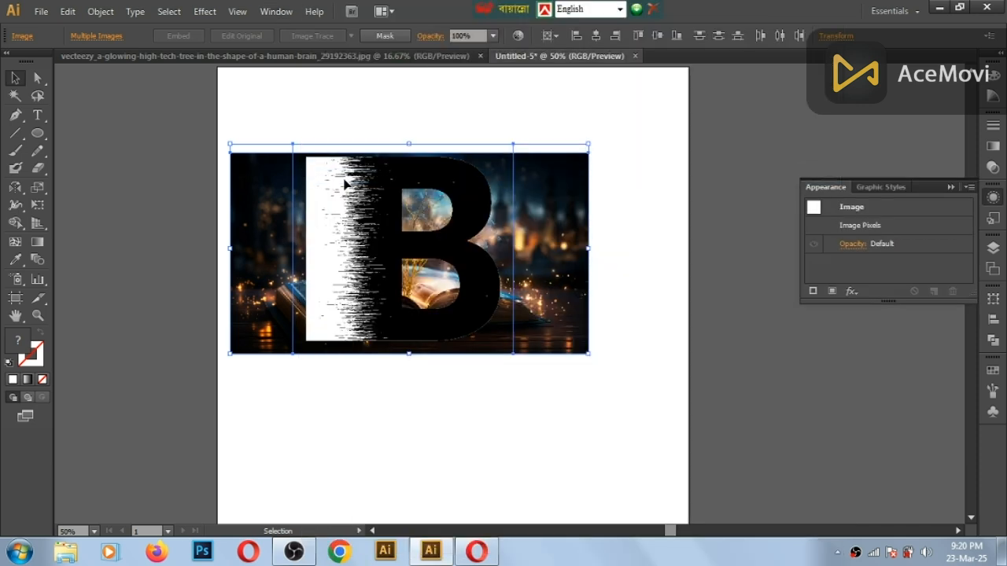
pyautogui.click(849, 246)
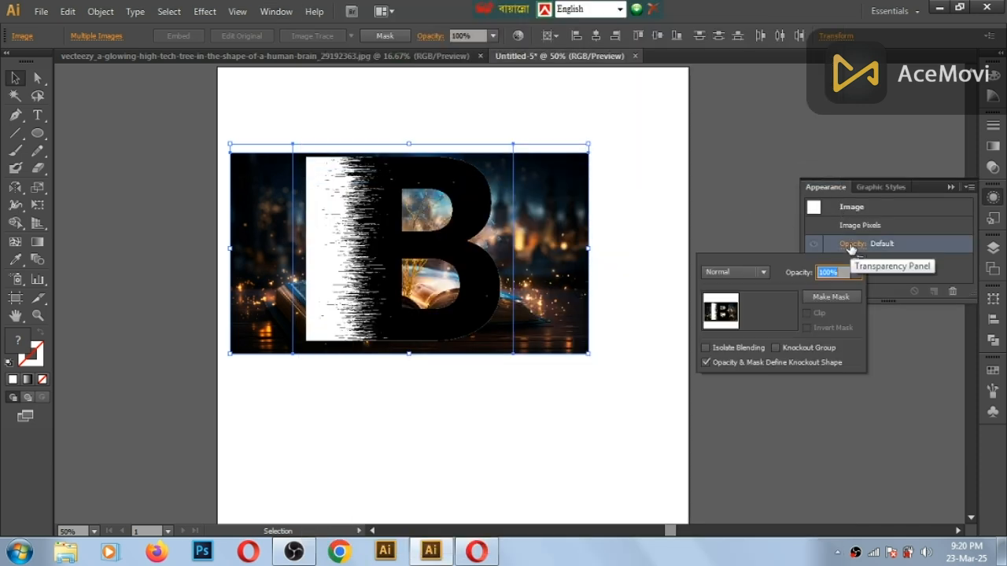
pyautogui.click(818, 299)
pyautogui.click(806, 327)
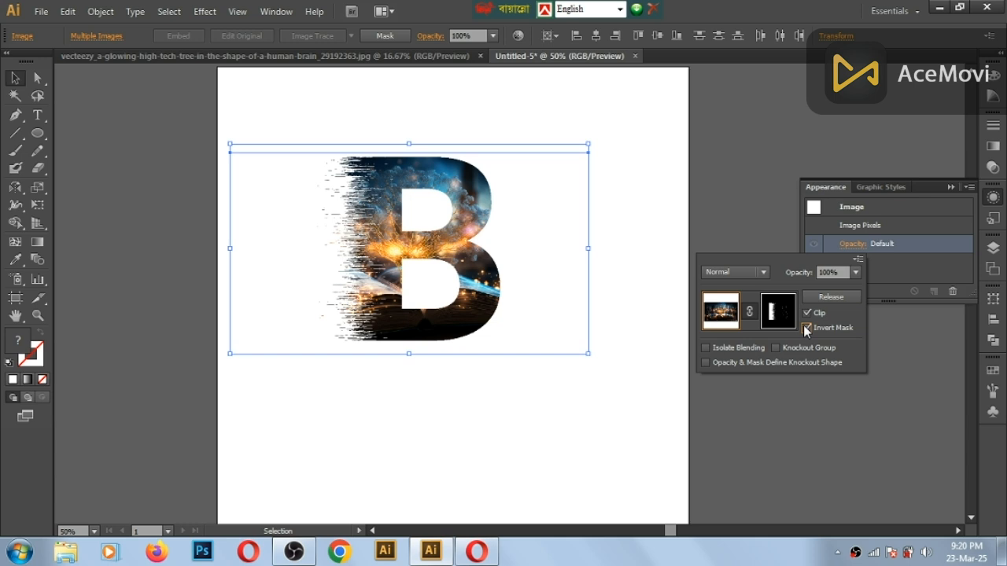
pyautogui.click(781, 215)
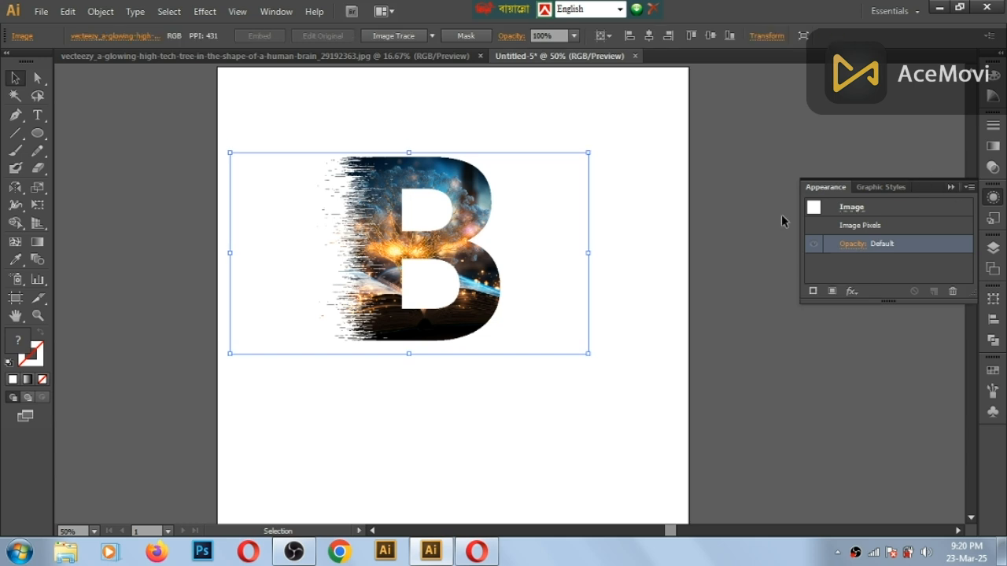
pyautogui.click(671, 245)
pyautogui.click(951, 187)
pyautogui.scroll(-1, 578, 323)
pyautogui.scroll(1, 578, 323)
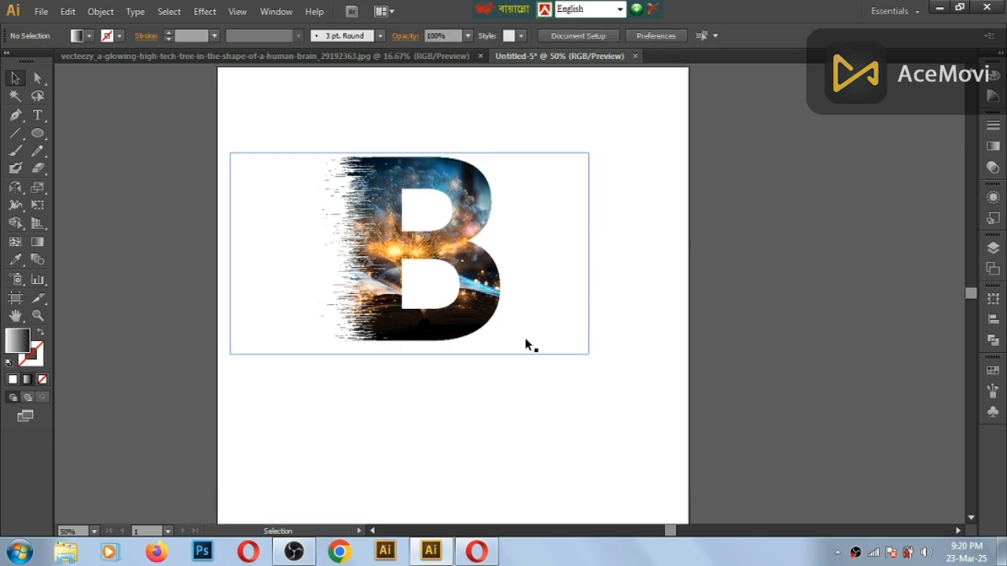
# Create a vertically flipped copy of the masked B with the Reflect tool.
pyautogui.click(488, 304)
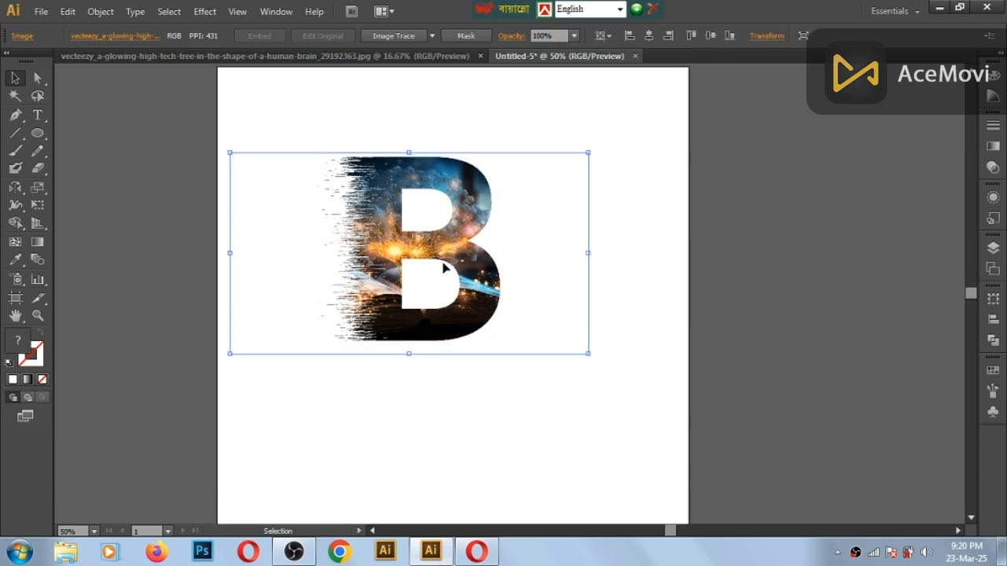
pyautogui.click(14, 188)
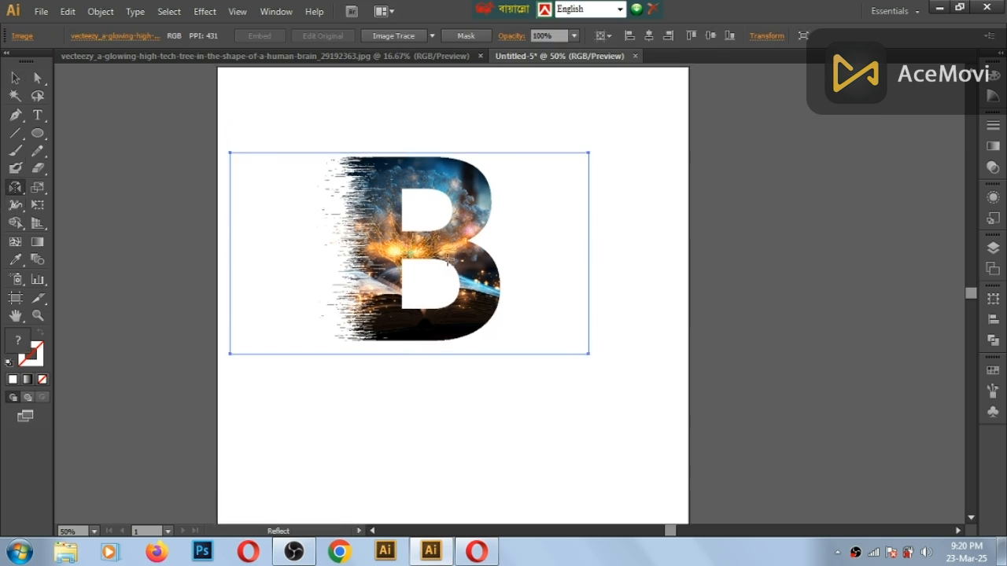
pyautogui.press('Return')
pyautogui.click(768, 408)
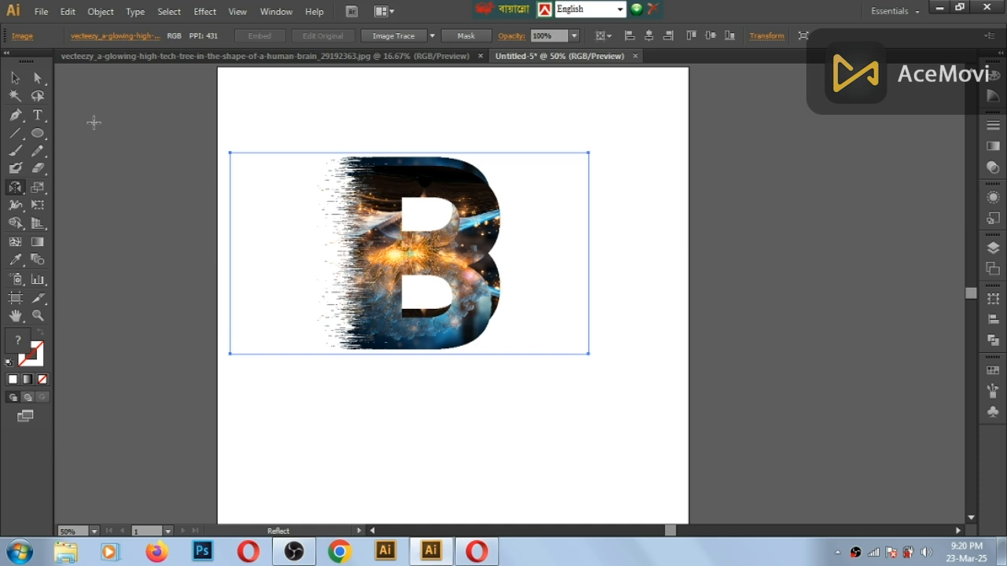
# Move the flipped copy straight down until it sits just below the original B.
pyautogui.press('v')
pyautogui.click(405, 118)
pyautogui.click(409, 206)
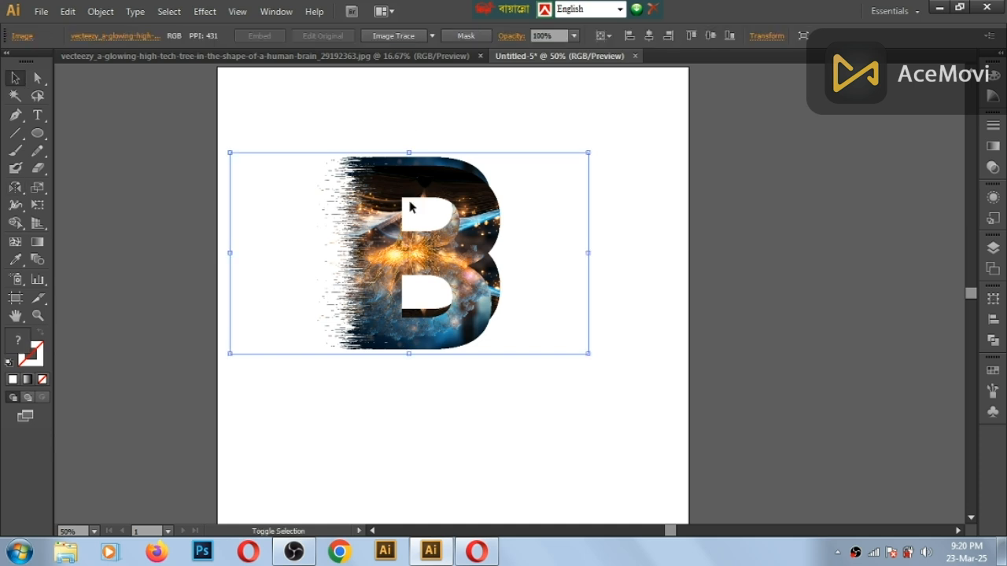
pyautogui.hotkey('shift', 'Down')
pyautogui.hotkey('shift', 'Down')
pyautogui.hotkey('shift', 'Down')
pyautogui.hotkey('shift', 'Down')
pyautogui.hotkey('shift', 'Down')
pyautogui.hotkey('shift', 'Down')
pyautogui.hotkey('shift', 'Down')
pyautogui.hotkey('shift', 'Down')
pyautogui.hotkey('shift', 'Down')
pyautogui.hotkey('shift', 'Down')
pyautogui.hotkey('shift', 'Down')
pyautogui.hotkey('shift', 'Down')
pyautogui.hotkey('shift', 'Down')
pyautogui.hotkey('shift', 'Down')
pyautogui.hotkey('shift', 'Down')
pyautogui.hotkey('shift', 'Down')
pyautogui.hotkey('shift', 'Down')
pyautogui.hotkey('shift', 'Down')
pyautogui.hotkey('shift', 'Down')
pyautogui.hotkey('shift', 'Down')
pyautogui.hotkey('shift', 'Down')
pyautogui.hotkey('shift', 'Down')
pyautogui.hotkey('shift', 'Down')
pyautogui.hotkey('shift', 'Down')
pyautogui.hotkey('shift', 'Down')
pyautogui.hotkey('shift', 'Down')
pyautogui.hotkey('shift', 'Down')
pyautogui.hotkey('shift', 'Down')
pyautogui.hotkey('shift', 'Down')
pyautogui.hotkey('shift', 'Down')
pyautogui.hotkey('shift', 'Down')
# Scale the original B and its flipped copy down together so both fit comfortably on the artboard, then deselect them.
pyautogui.scroll(-3, 409, 206)
pyautogui.scroll(3, 465, 159)
pyautogui.moveTo(339, 110); pyautogui.dragTo(485, 465)
pyautogui.scroll(-2, 485, 468)
pyautogui.moveTo(596, 477); pyautogui.dragTo(564, 441)
pyautogui.scroll(1, 582, 425)
pyautogui.click(598, 409)
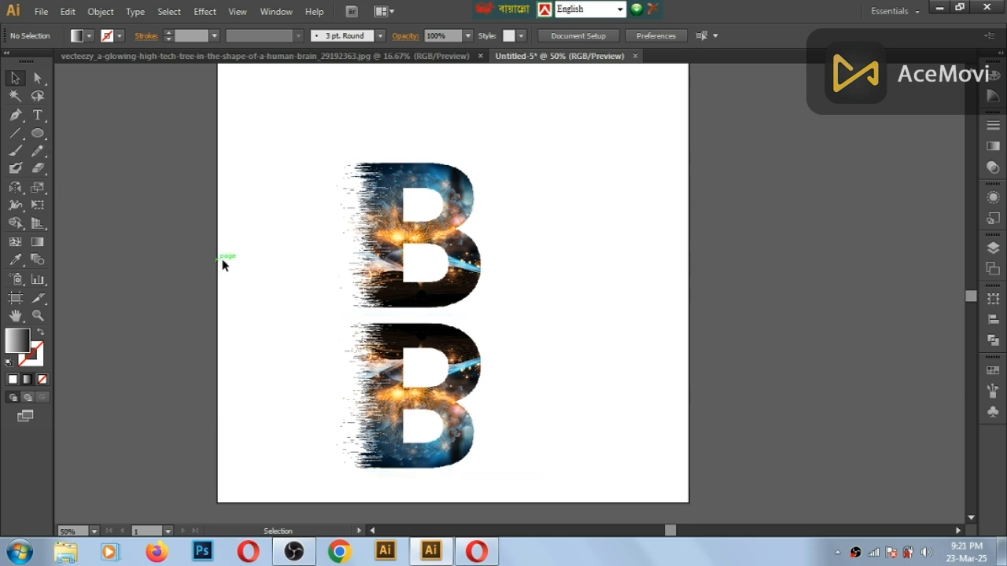
# Draw a rectangle covering the reflected B and run its white-to-black linear gradient vertically from top to bottom.
pyautogui.moveTo(37, 137); pyautogui.dragTo(82, 135)
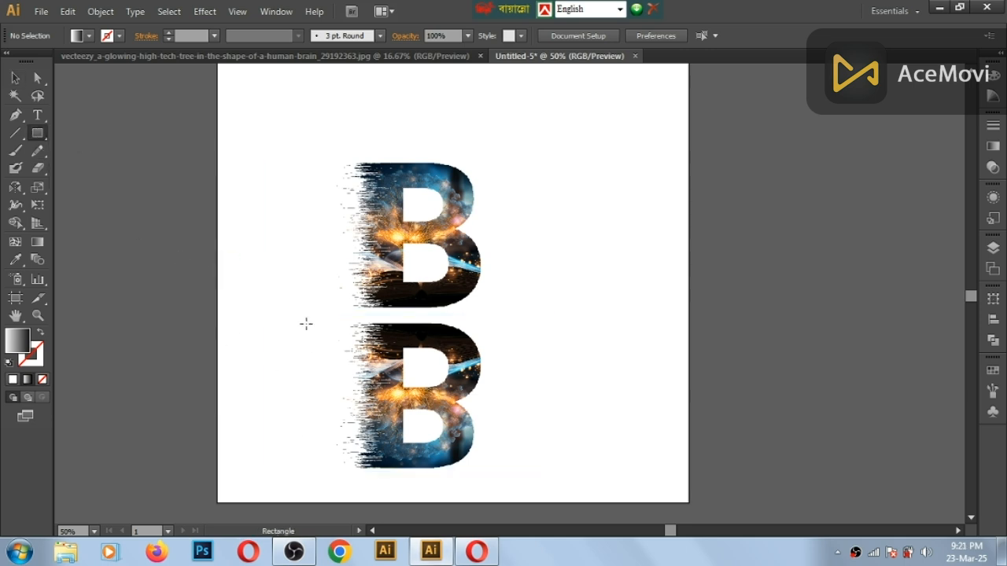
pyautogui.moveTo(322, 323); pyautogui.dragTo(491, 471)
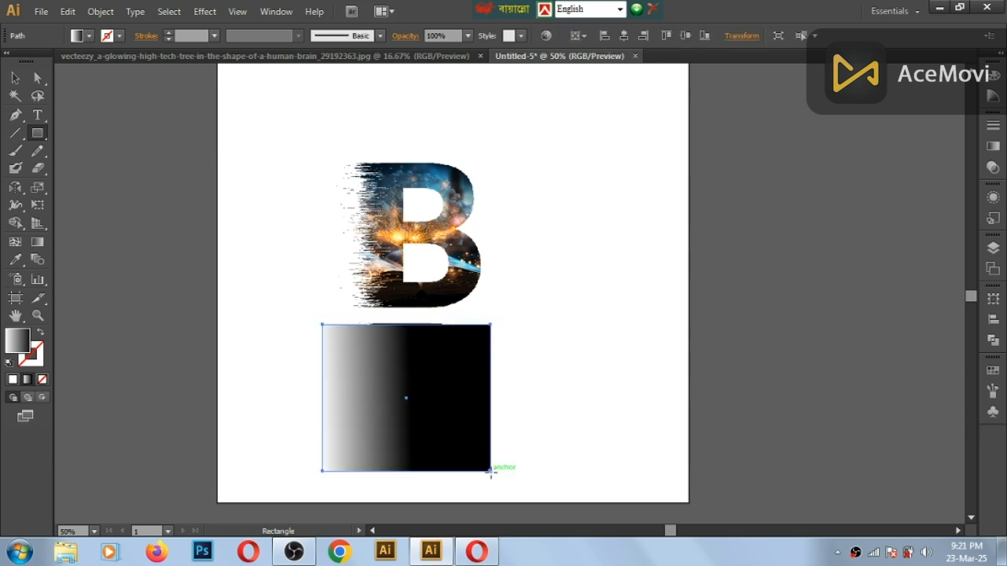
pyautogui.click(990, 149)
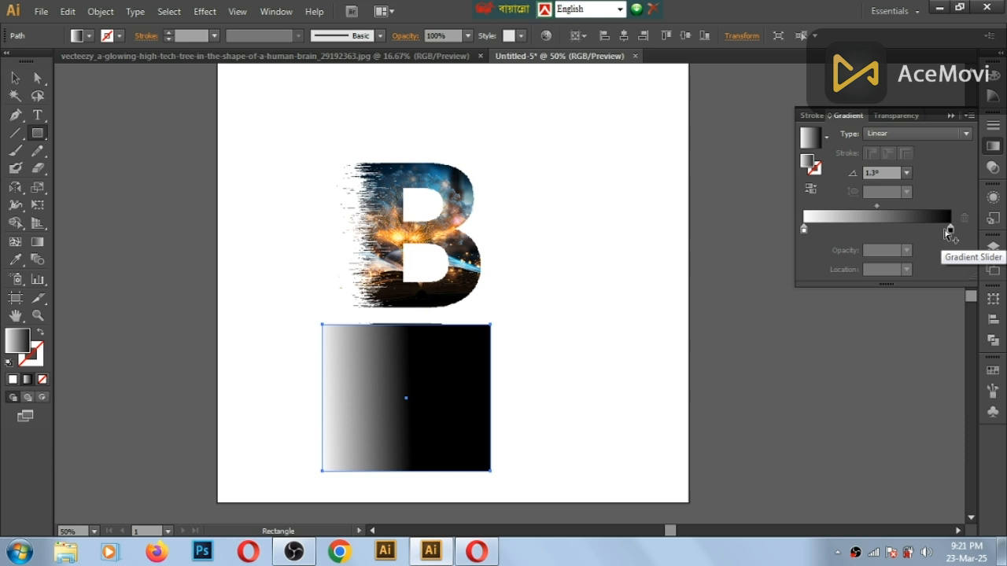
pyautogui.click(949, 116)
pyautogui.press('g')
pyautogui.moveTo(405, 324); pyautogui.dragTo(406, 472)
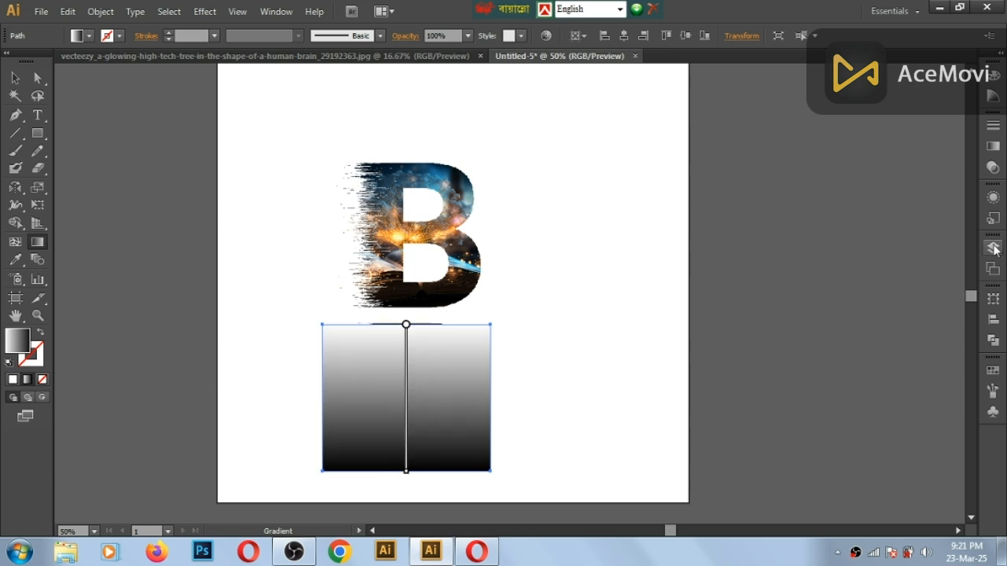
# Change the rectangle's black gradient stop to white with 0% opacity.
pyautogui.click(276, 11)
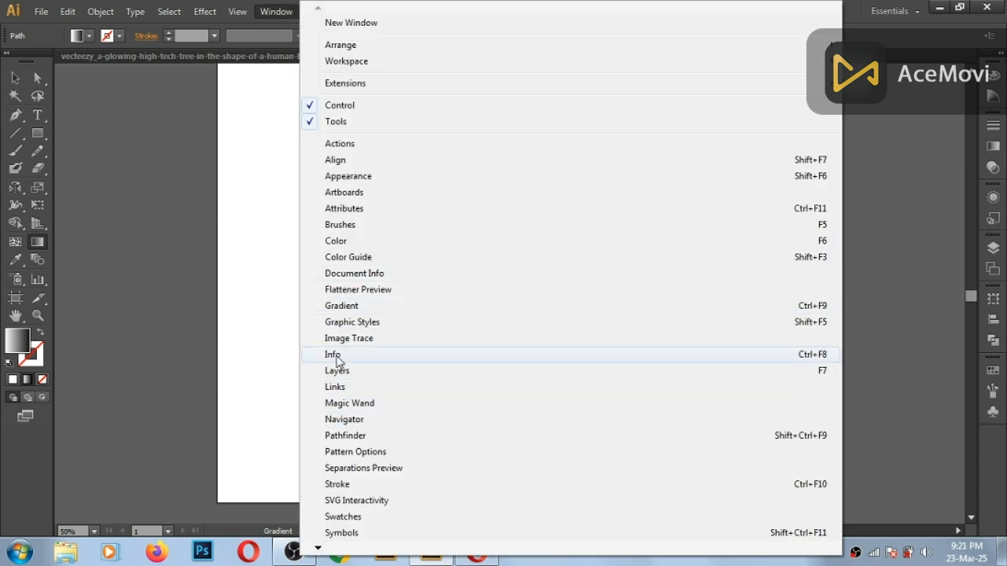
pyautogui.click(339, 307)
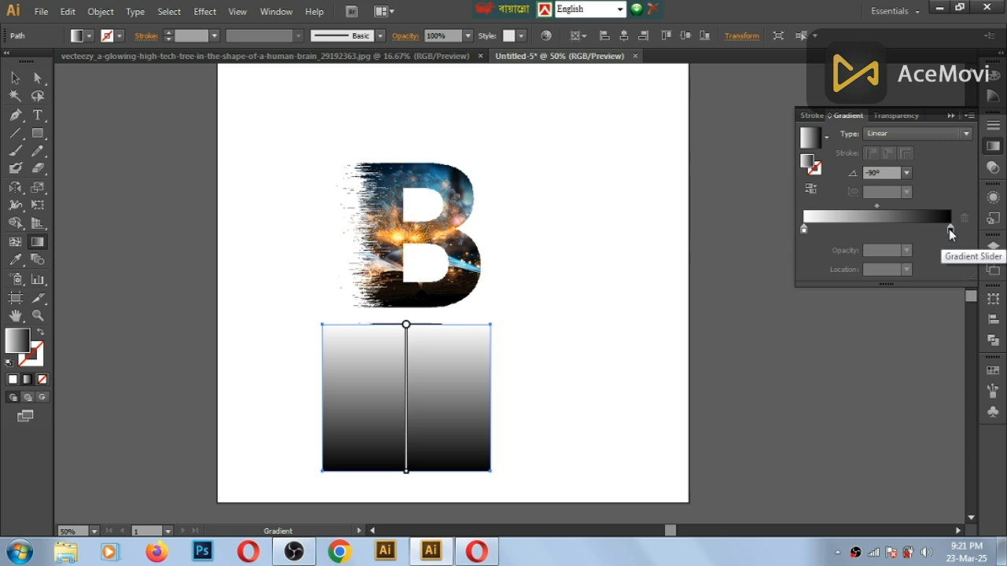
pyautogui.click(949, 229)
pyautogui.click(906, 250)
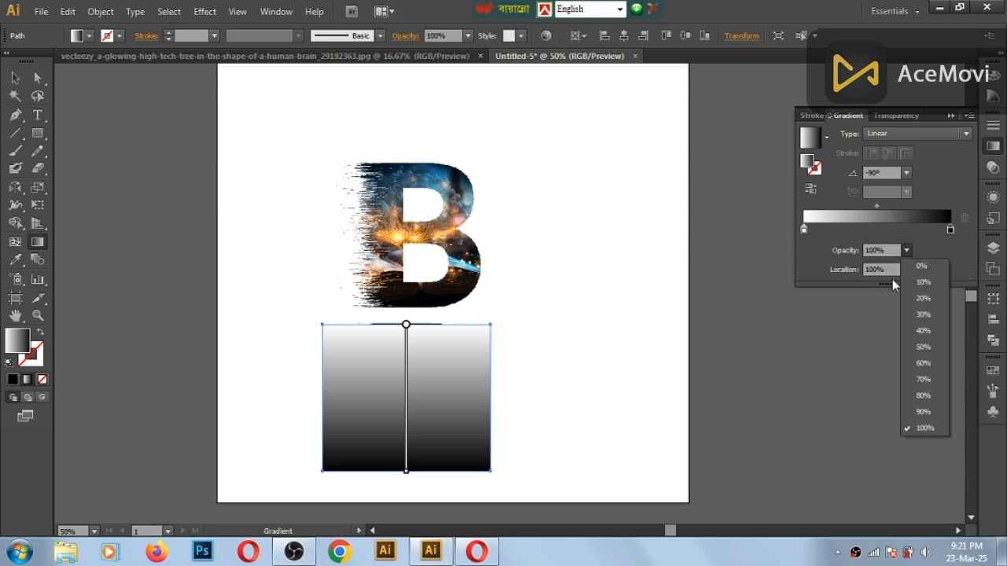
pyautogui.click(921, 266)
pyautogui.doubleClick(949, 228)
pyautogui.click(780, 276)
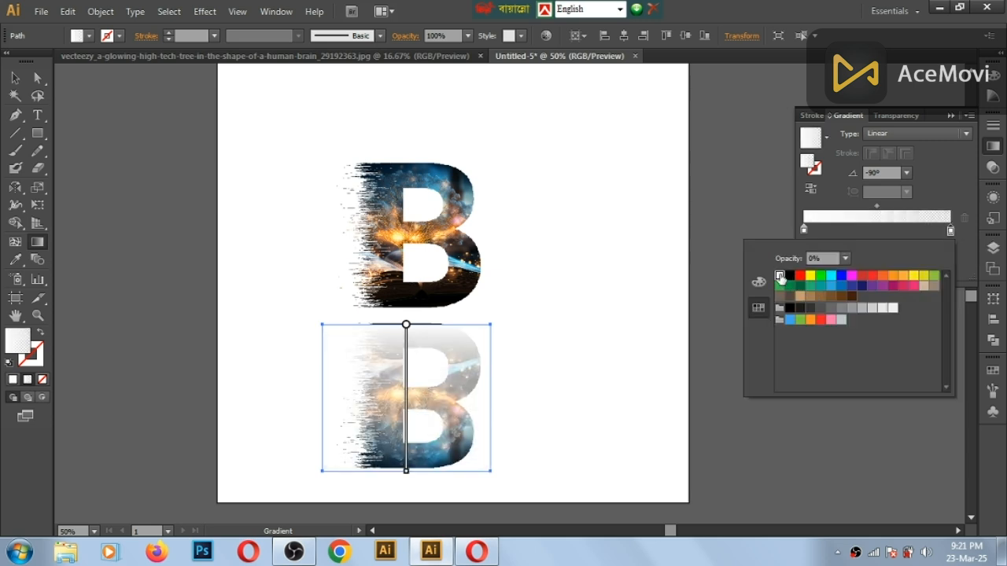
# Reverse the gradient to fade from transparent at the top to opaque white at the bottom, with its midpoint at 39.66%.
pyautogui.click(803, 230)
pyautogui.moveTo(804, 231); pyautogui.dragTo(777, 234)
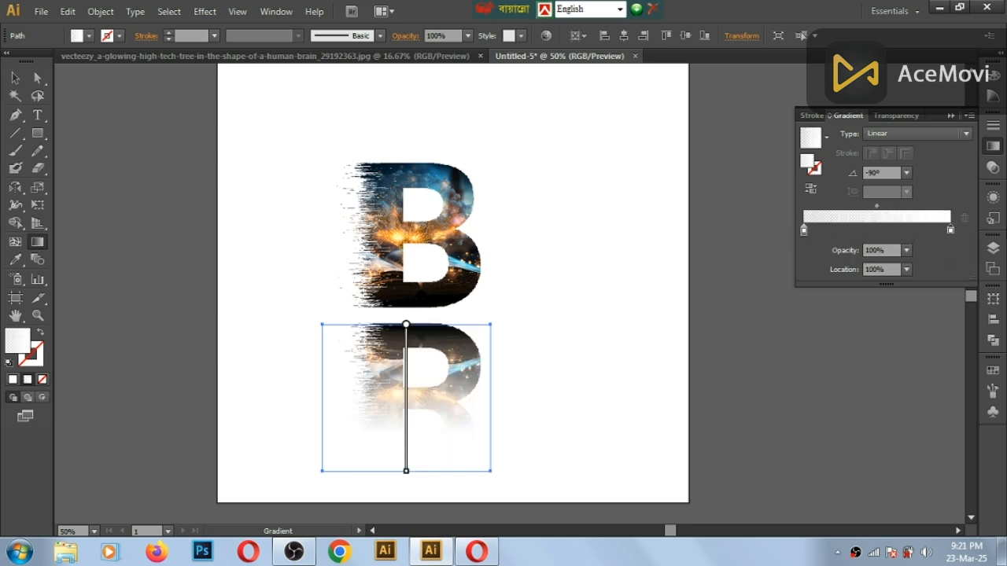
pyautogui.moveTo(873, 211); pyautogui.dragTo(867, 211)
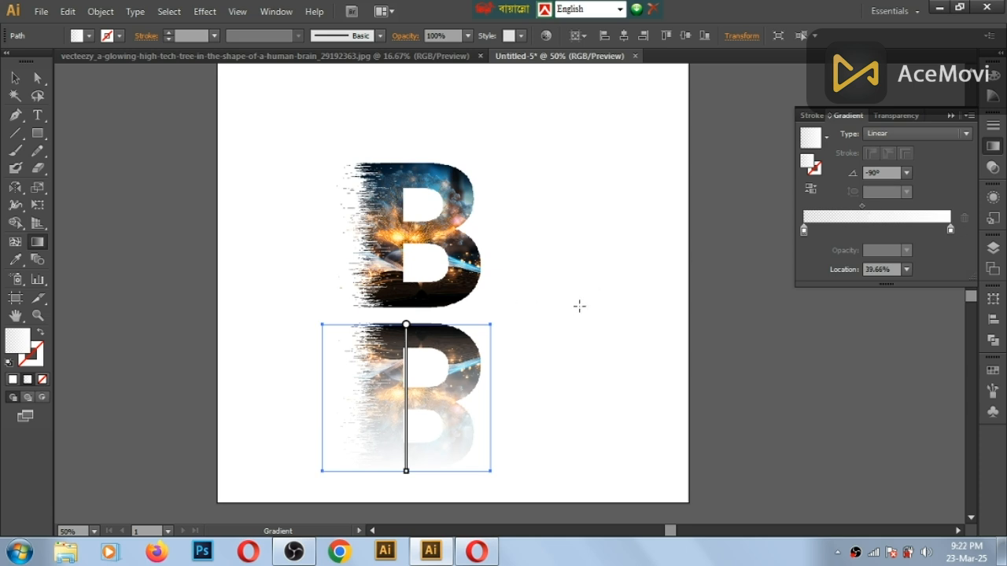
# Extend the fading rectangle's upper edge slightly above the reflected B and deselect it.
pyautogui.click(950, 116)
pyautogui.press('v')
pyautogui.moveTo(406, 324); pyautogui.dragTo(405, 318)
pyautogui.click(628, 323)
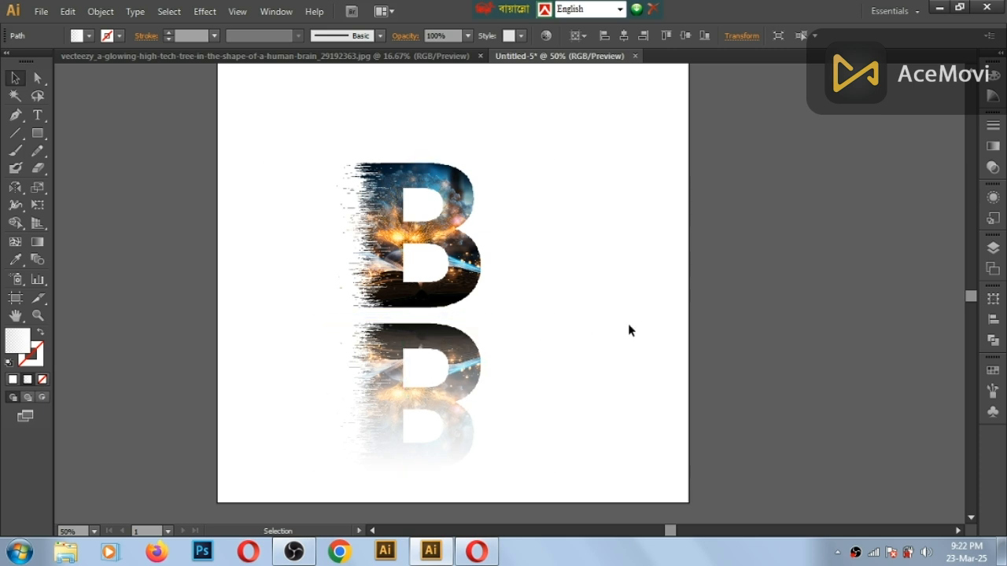
# Draw a thin, flat ellipse in the gap between the B and its reflection and fill it with black.
pyautogui.keyDown('alt'); pyautogui.click(38, 133); pyautogui.keyUp('alt')
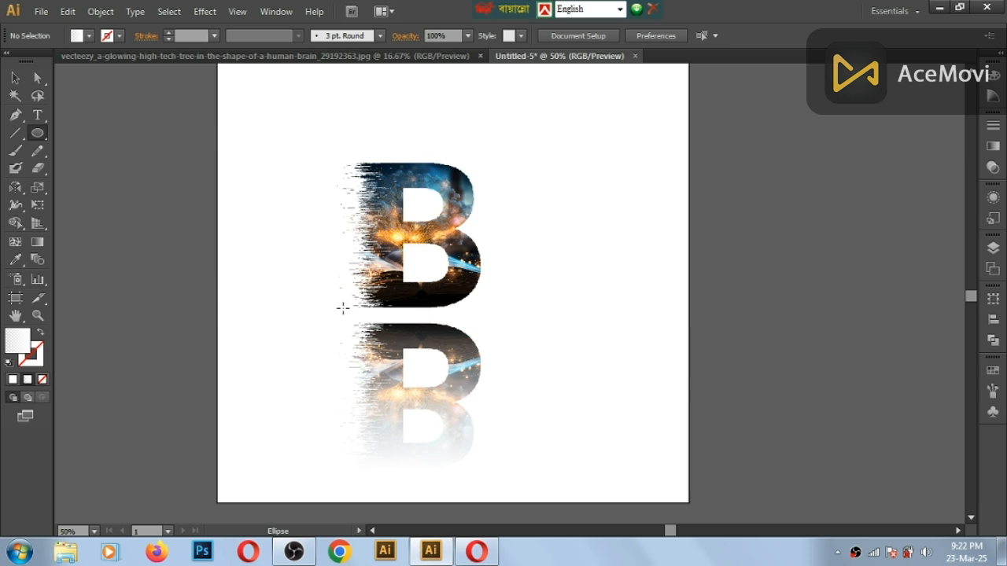
pyautogui.scroll(2, 342, 308)
pyautogui.moveTo(333, 312); pyautogui.dragTo(611, 317)
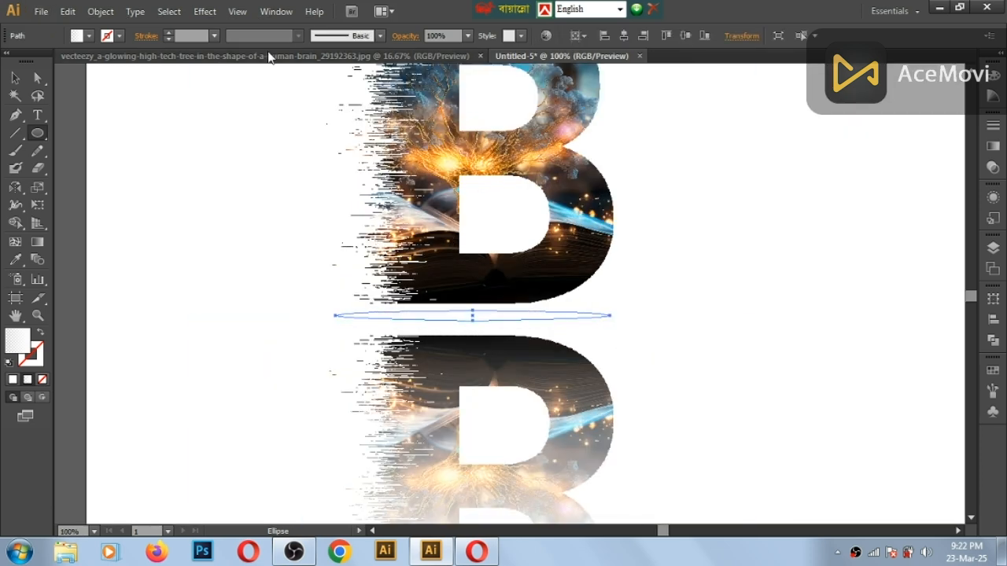
pyautogui.click(79, 35)
pyautogui.click(39, 66)
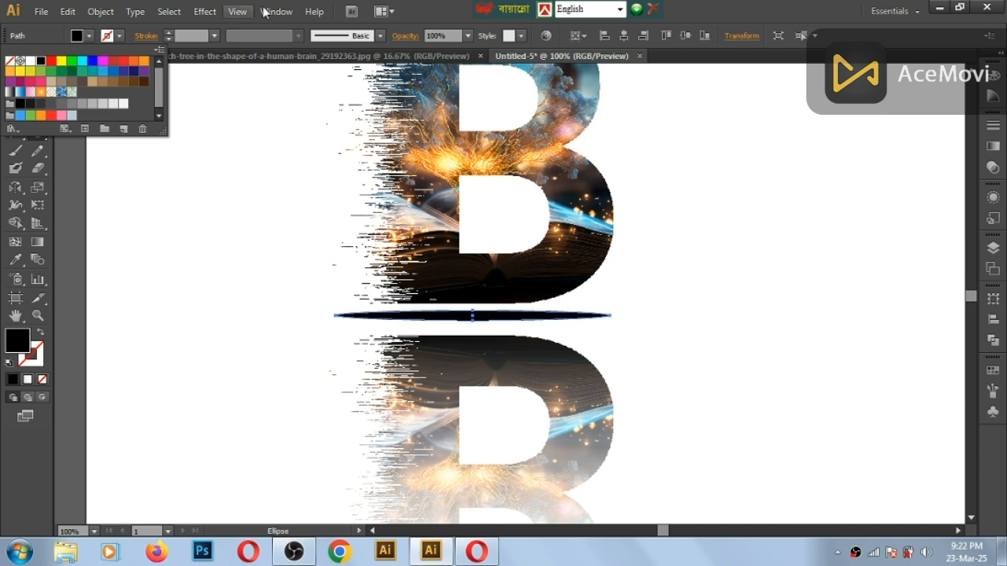
# Apply a Gaussian Blur with a 13-pixel radius to the black ellipse.
pyautogui.click(209, 12)
pyautogui.moveTo(216, 255)
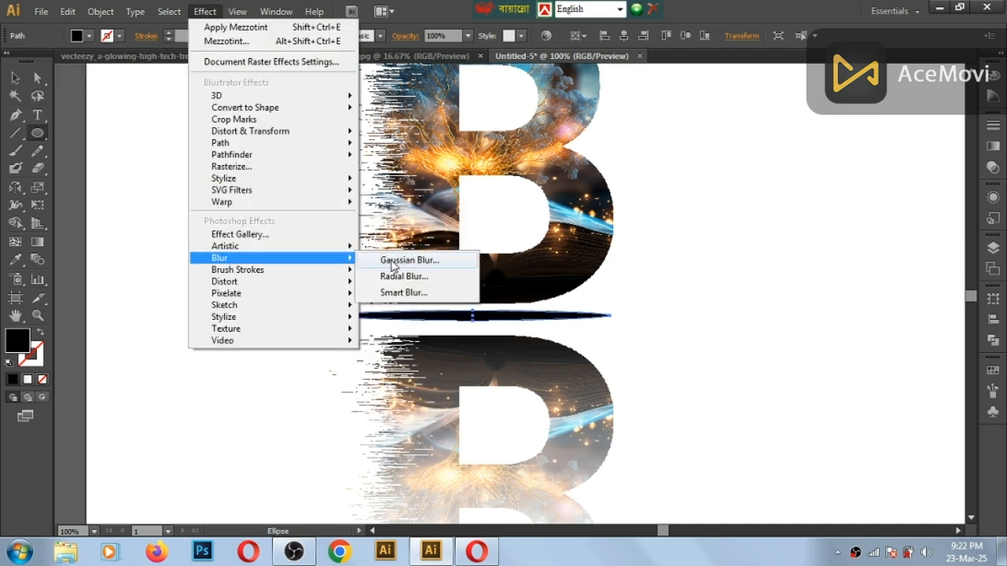
pyautogui.click(417, 260)
pyautogui.click(760, 298)
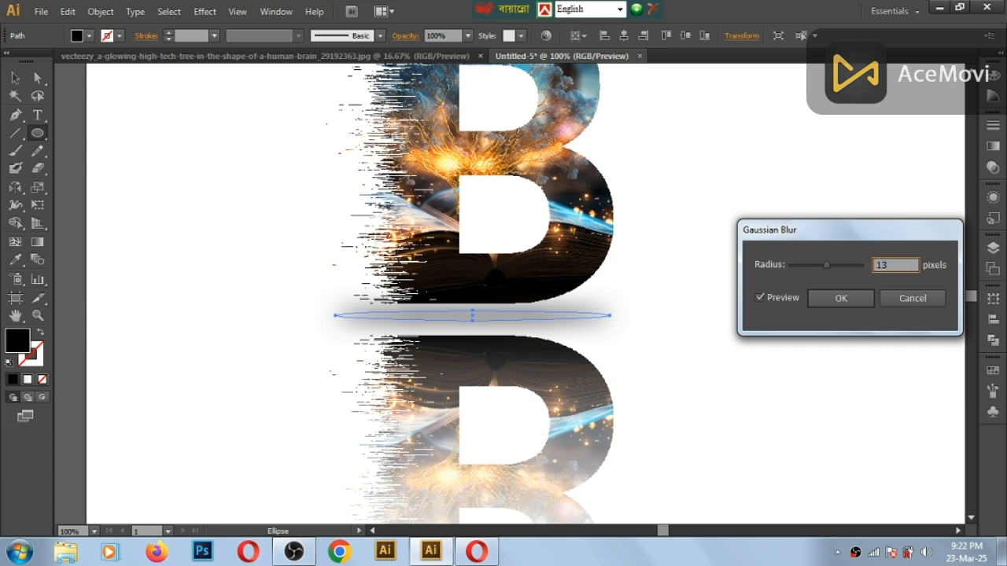
pyautogui.click(823, 301)
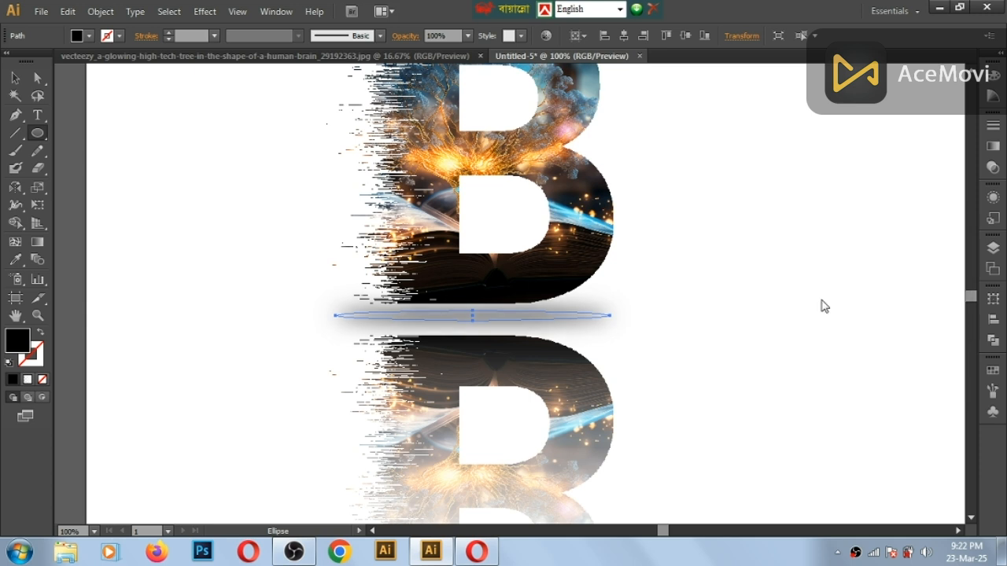
pyautogui.click(821, 301)
pyautogui.press('Escape')
pyautogui.hotkey('ctrl', '0')
# Nudge the blurred ellipse slightly down and narrow it from both ends.
pyautogui.press('Down')
pyautogui.press('Down')
pyautogui.press('Down')
pyautogui.press('Down')
pyautogui.press('Down')
pyautogui.press('Down')
pyautogui.press('Down')
pyautogui.press('Down')
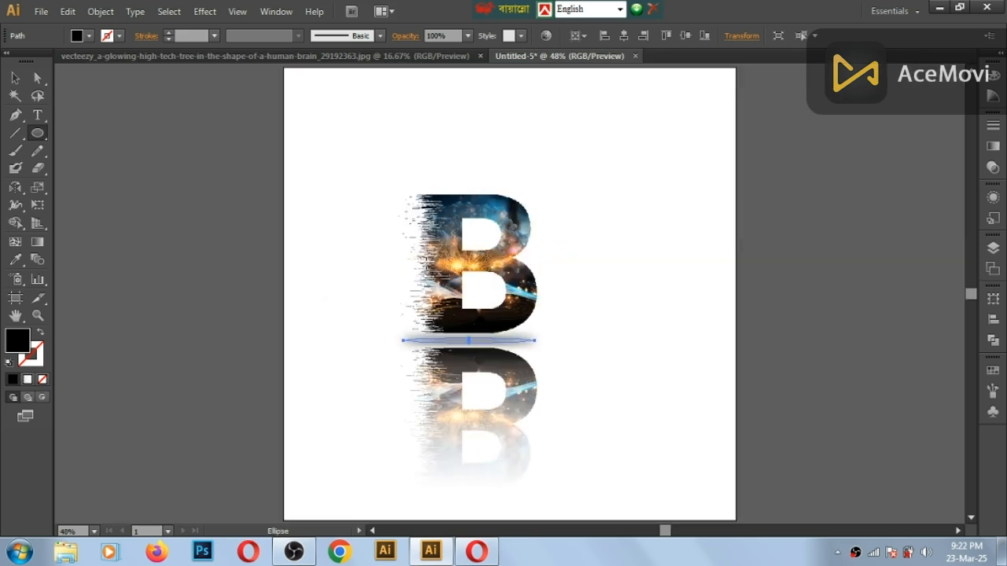
pyautogui.click(15, 78)
pyautogui.scroll(3, 530, 351)
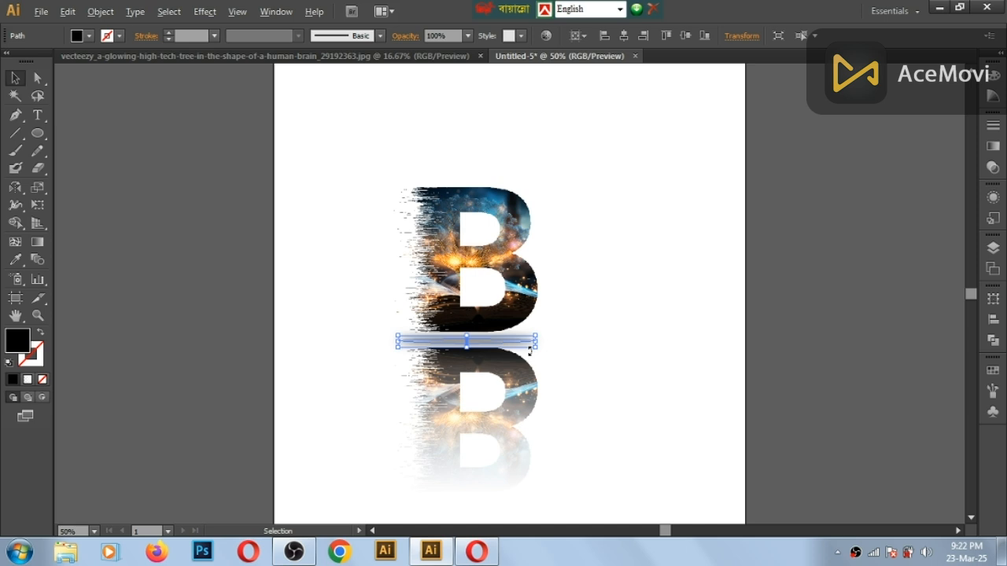
pyautogui.scroll(2, 402, 339)
pyautogui.moveTo(405, 340); pyautogui.dragTo(405, 336)
pyautogui.moveTo(130, 329); pyautogui.dragTo(175, 330)
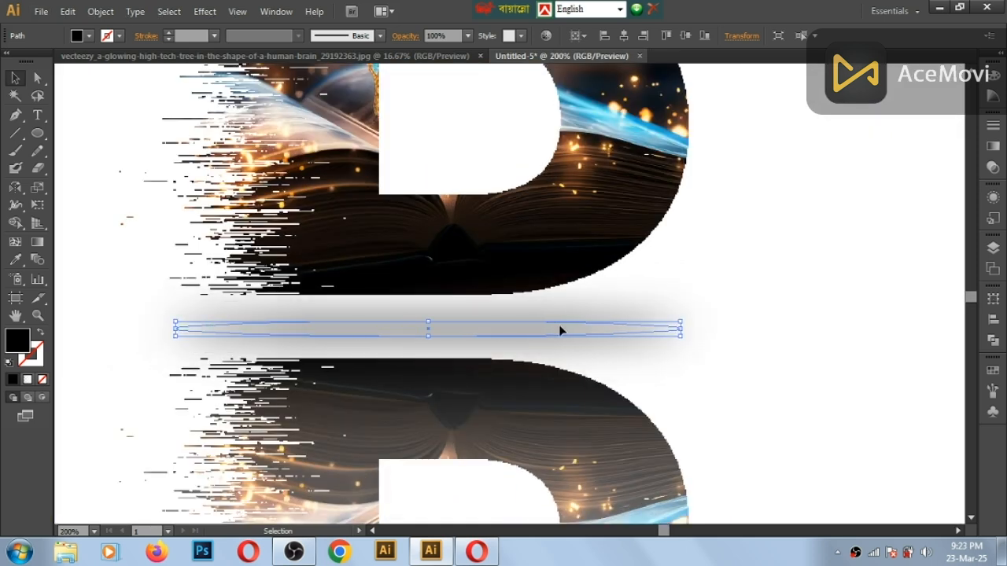
pyautogui.moveTo(678, 331); pyautogui.dragTo(654, 329)
# Delete the blurred ellipse and draw a new thin black ellipse in the gap between the B and its reflection.
pyautogui.press('Delete')
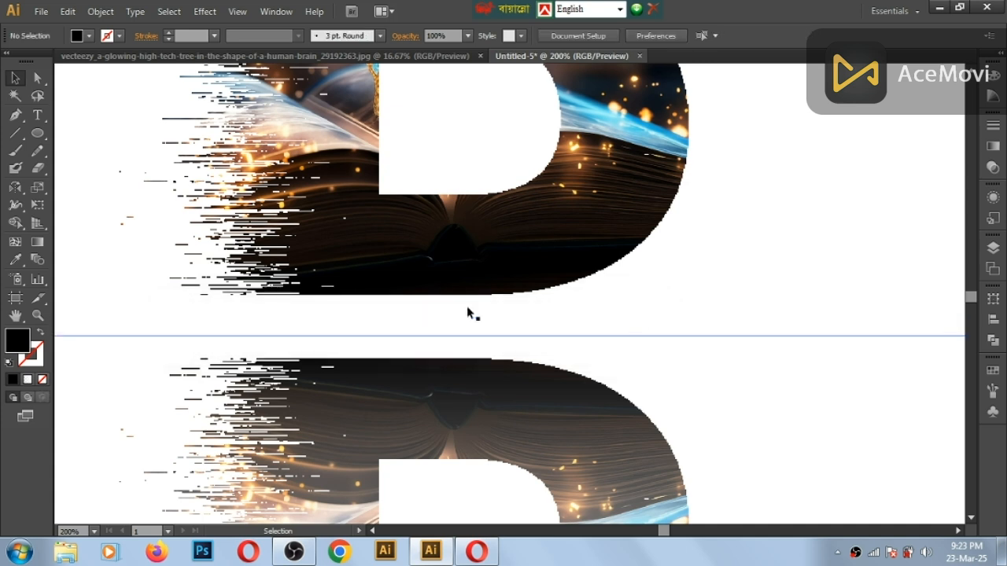
pyautogui.click(39, 136)
pyautogui.moveTo(147, 315); pyautogui.dragTo(667, 335)
# Apply a Gaussian Blur with a 10-pixel radius to the new ellipse.
pyautogui.click(204, 11)
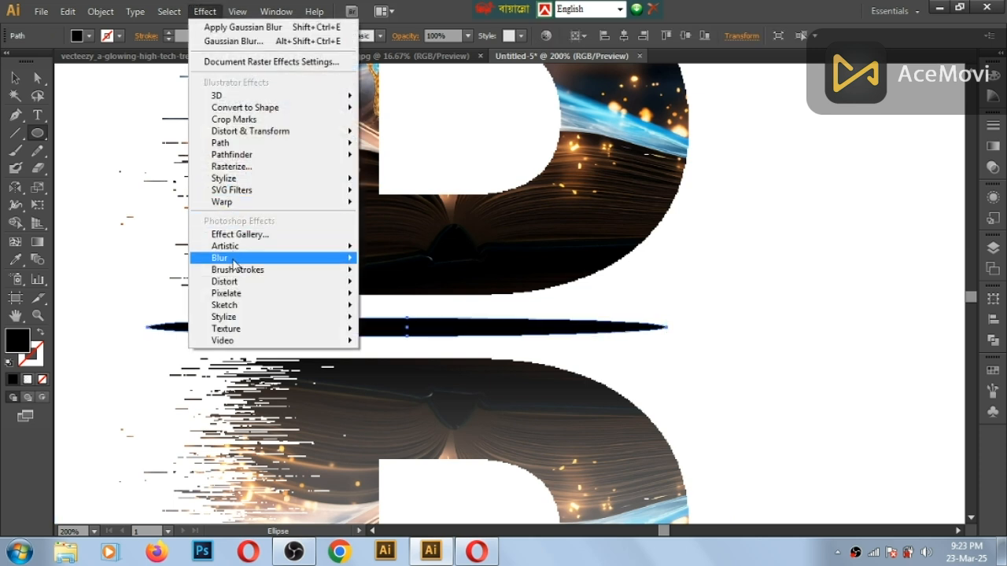
pyautogui.moveTo(228, 258)
pyautogui.click(394, 259)
pyautogui.click(783, 298)
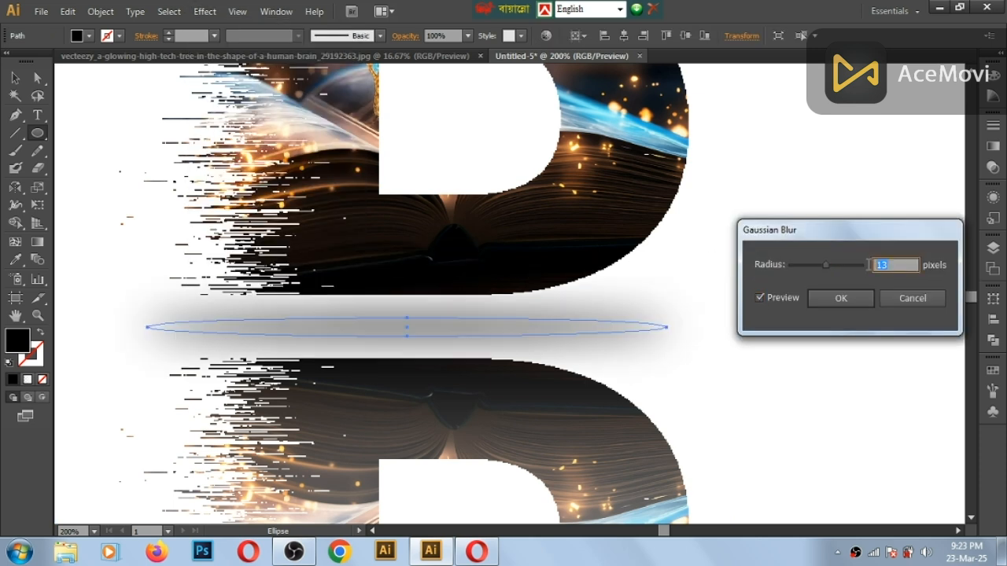
pyautogui.press('Tab')
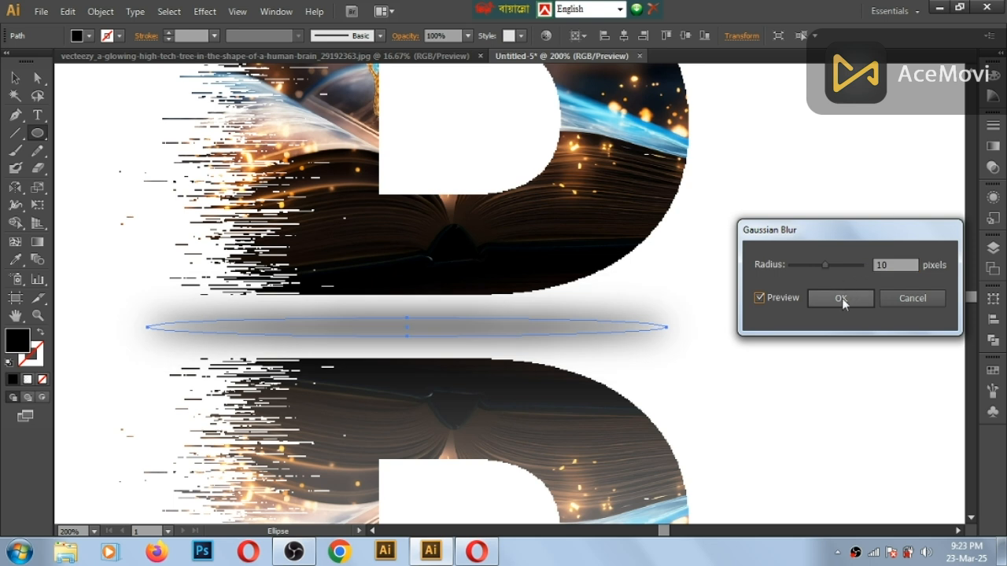
pyautogui.click(841, 299)
pyautogui.hotkey('ctrl', '0')
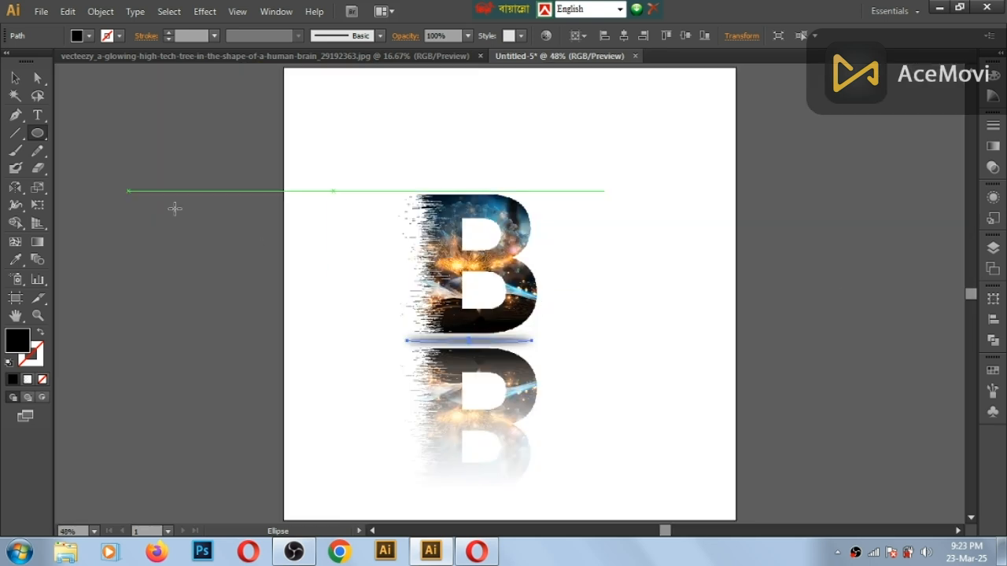
# Narrow the blurred shadow ellipse slightly from both its left and right ends.
pyautogui.click(15, 78)
pyautogui.scroll(1, 449, 346)
pyautogui.scroll(3, 446, 340)
pyautogui.moveTo(339, 351); pyautogui.dragTo(286, 346)
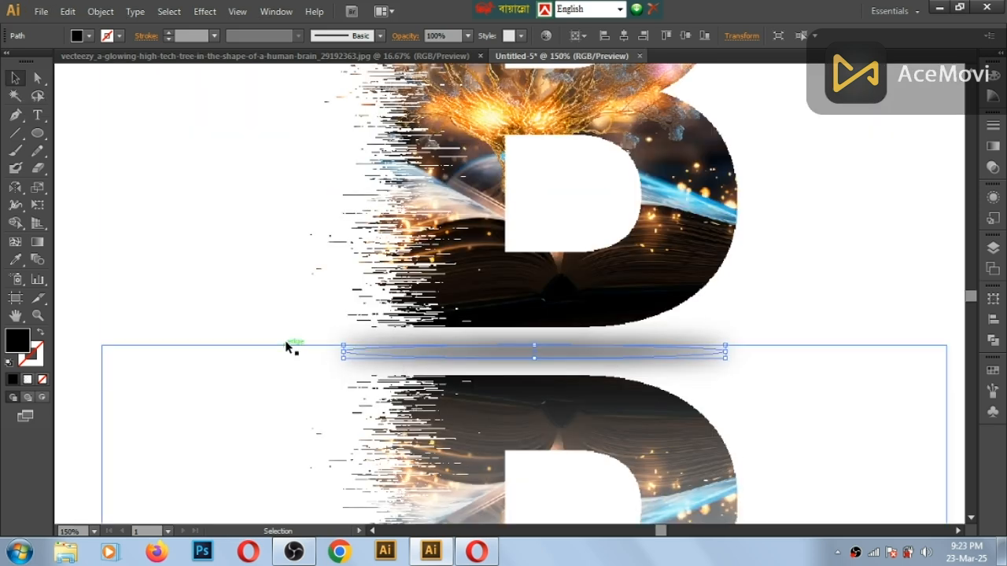
pyautogui.click(77, 309)
pyautogui.hotkey('ctrl', '0')
pyautogui.moveTo(388, 159); pyautogui.dragTo(556, 501)
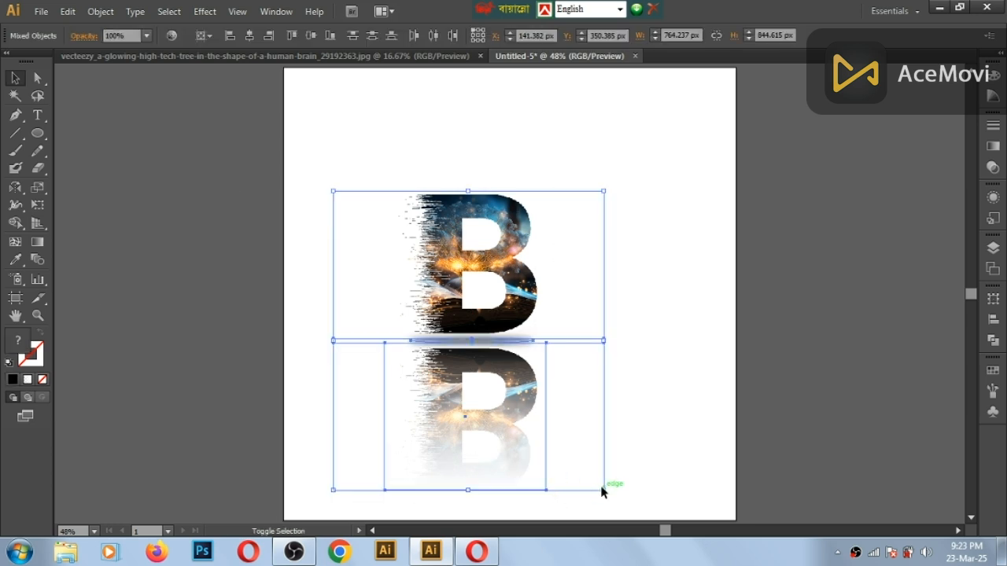
pyautogui.click(665, 423)
pyautogui.click(517, 344)
pyautogui.hotkey('ctrl', '1')
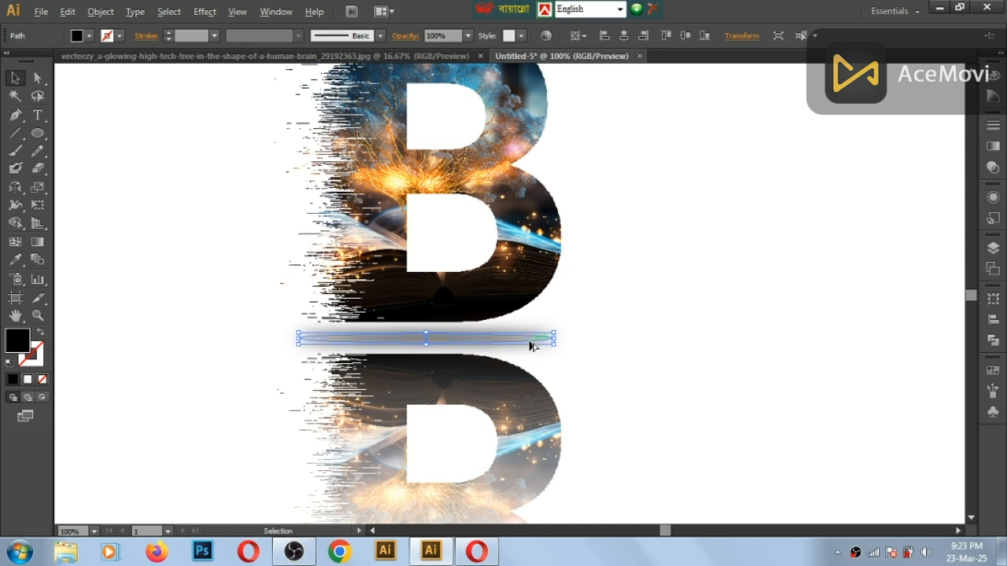
pyautogui.moveTo(555, 338); pyautogui.dragTo(543, 337)
pyautogui.moveTo(543, 340); pyautogui.dragTo(543, 339)
# Group the B, its shadow and its reflection, centre the group horizontally and vertically on the artboard, and deselect it.
pyautogui.hotkey('ctrl', '0')
pyautogui.moveTo(347, 151); pyautogui.dragTo(540, 476)
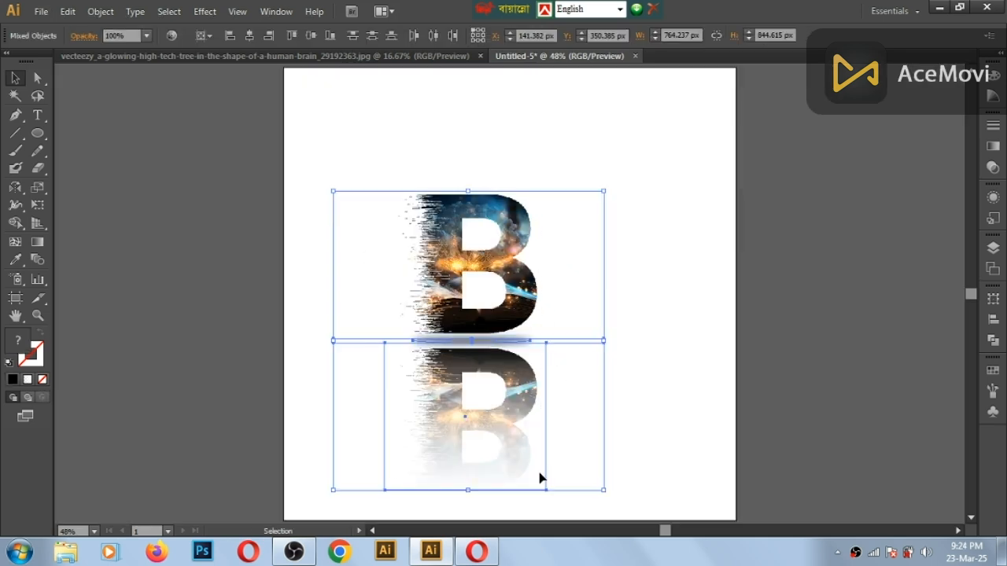
pyautogui.hotkey('ctrl', 'g')
pyautogui.click(223, 35)
pyautogui.click(282, 36)
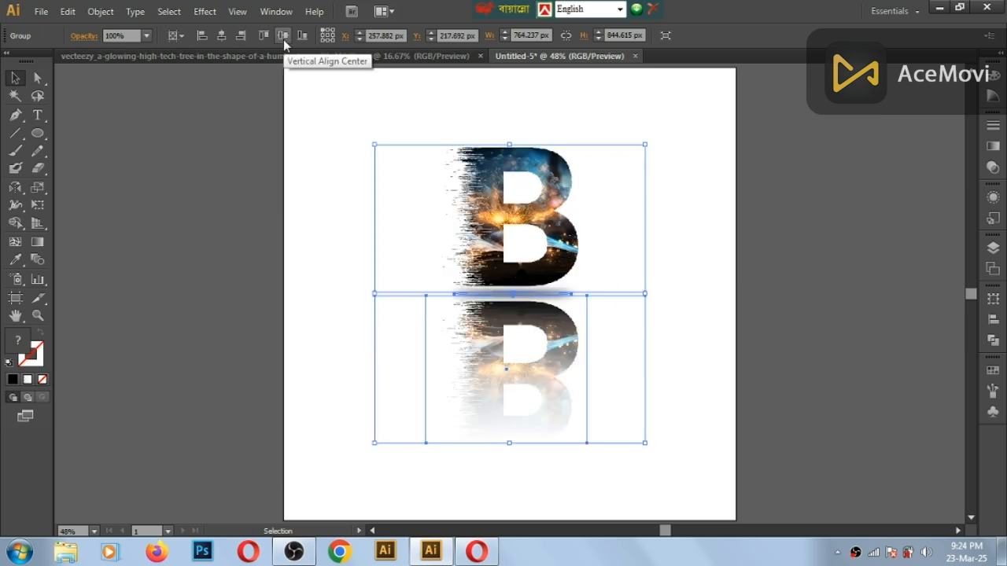
pyautogui.click(812, 235)
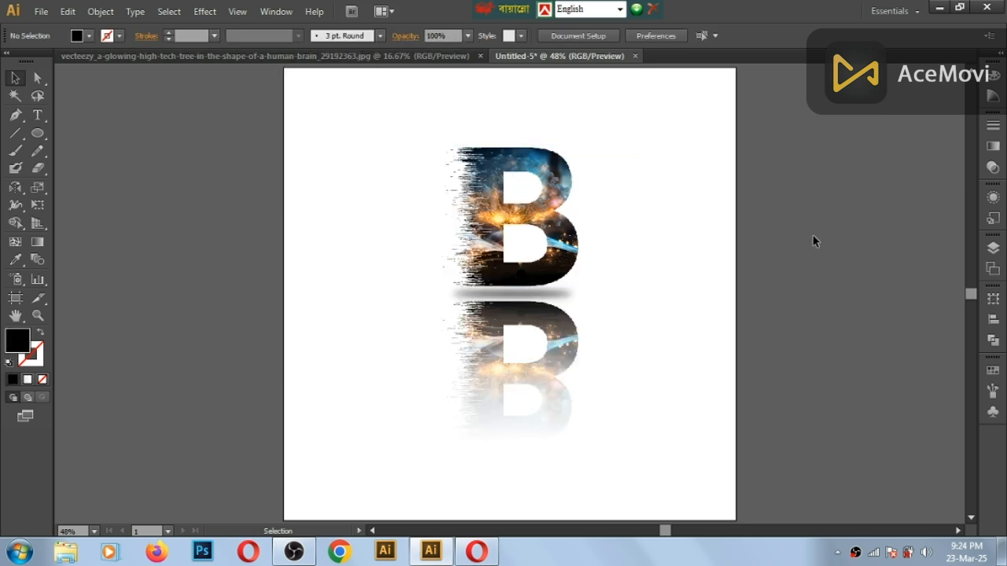